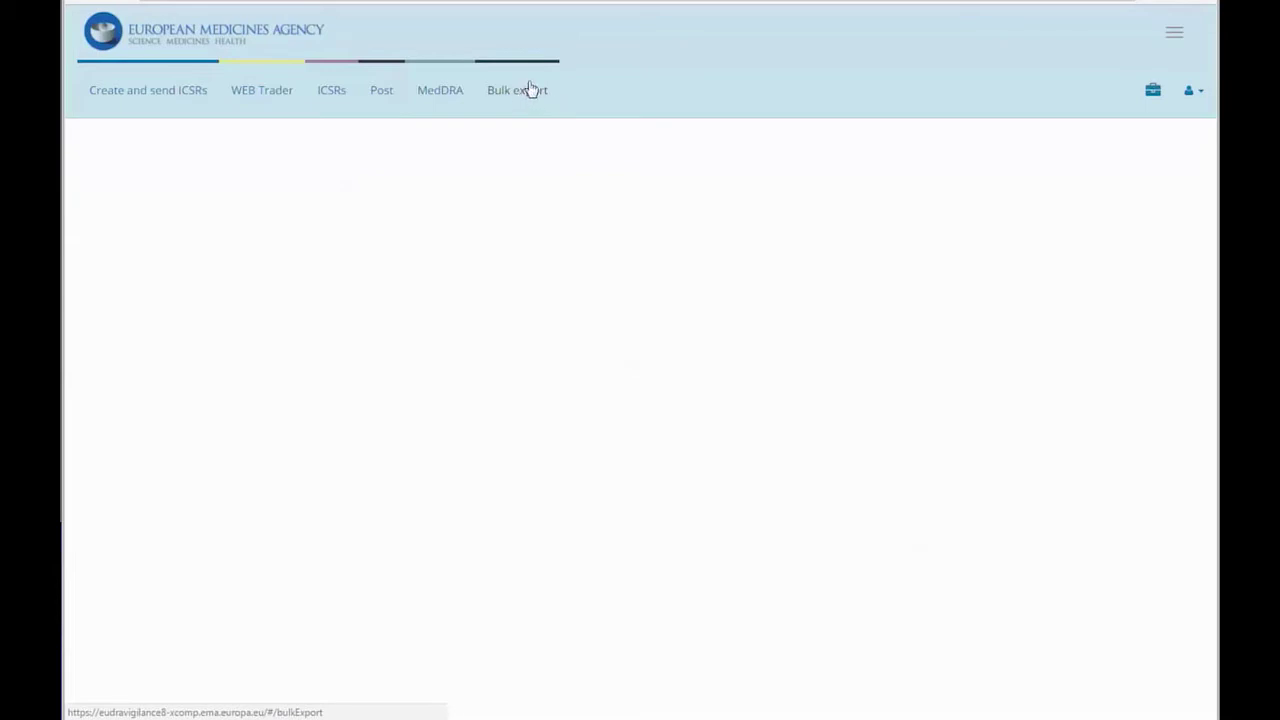
- Open the bulk export page and count the reports for the period 2016/11/01 to 2016/11/09
click(517, 91)
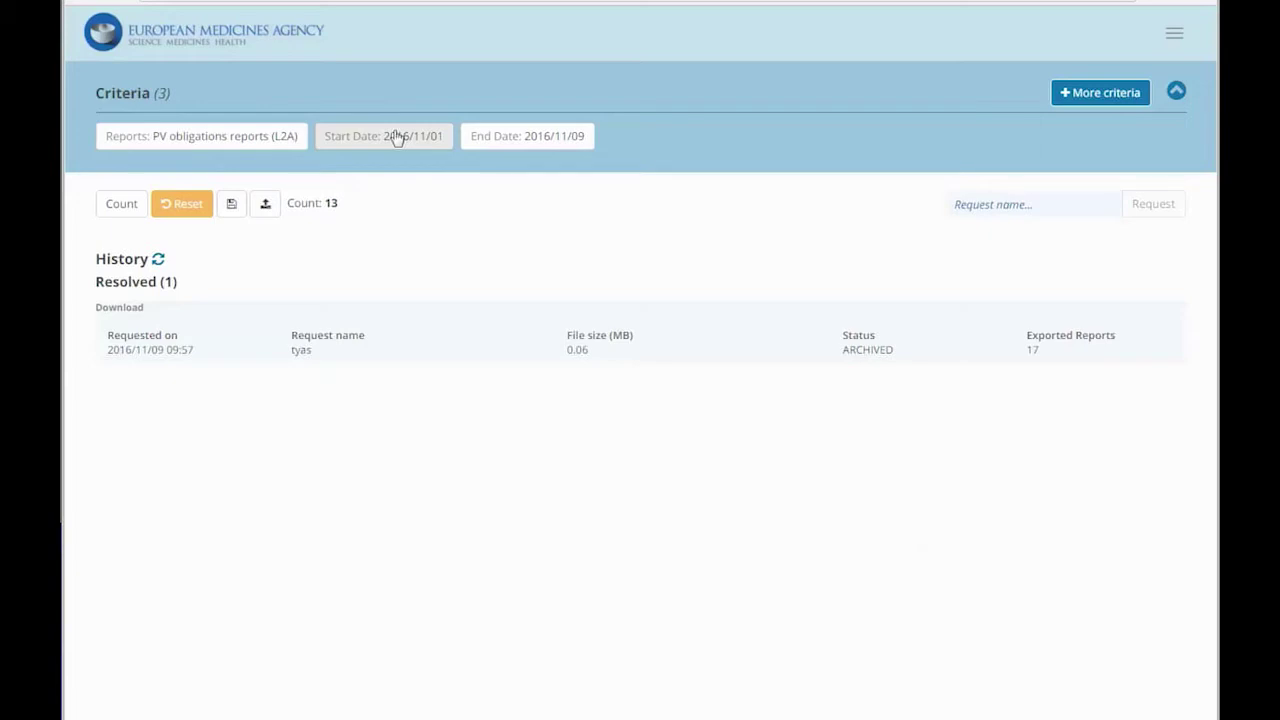
click(397, 138)
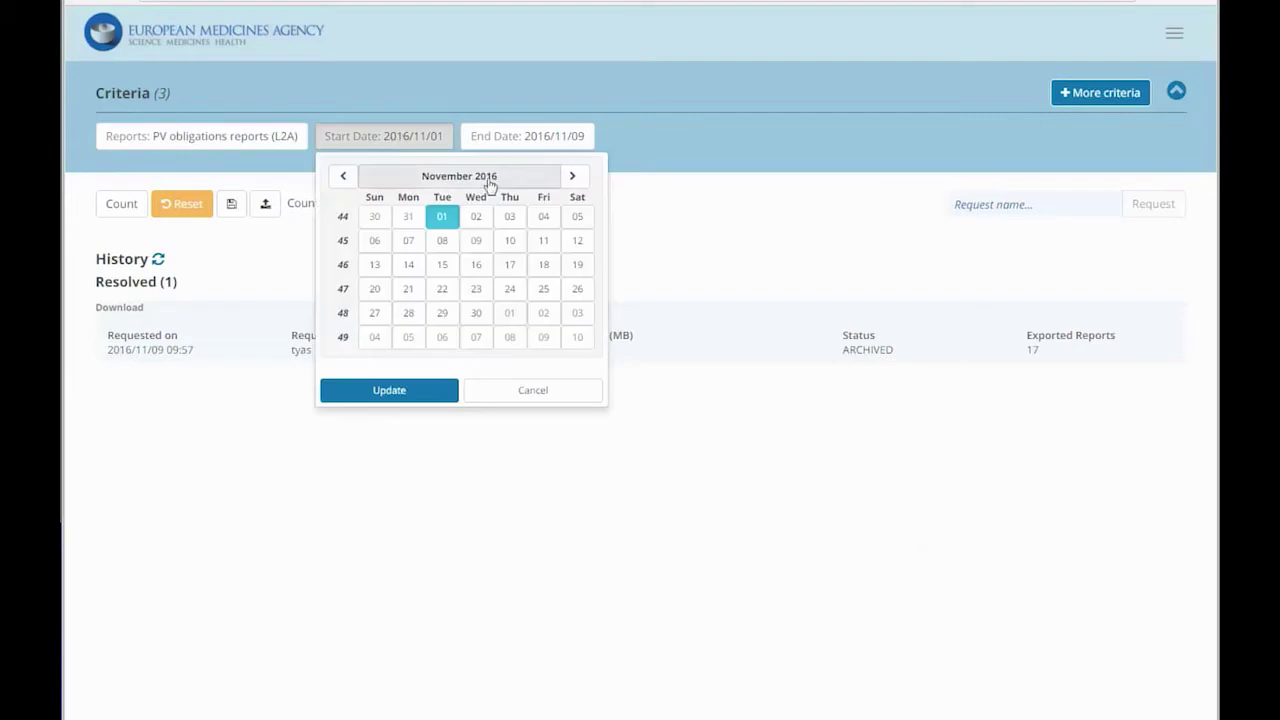
click(414, 385)
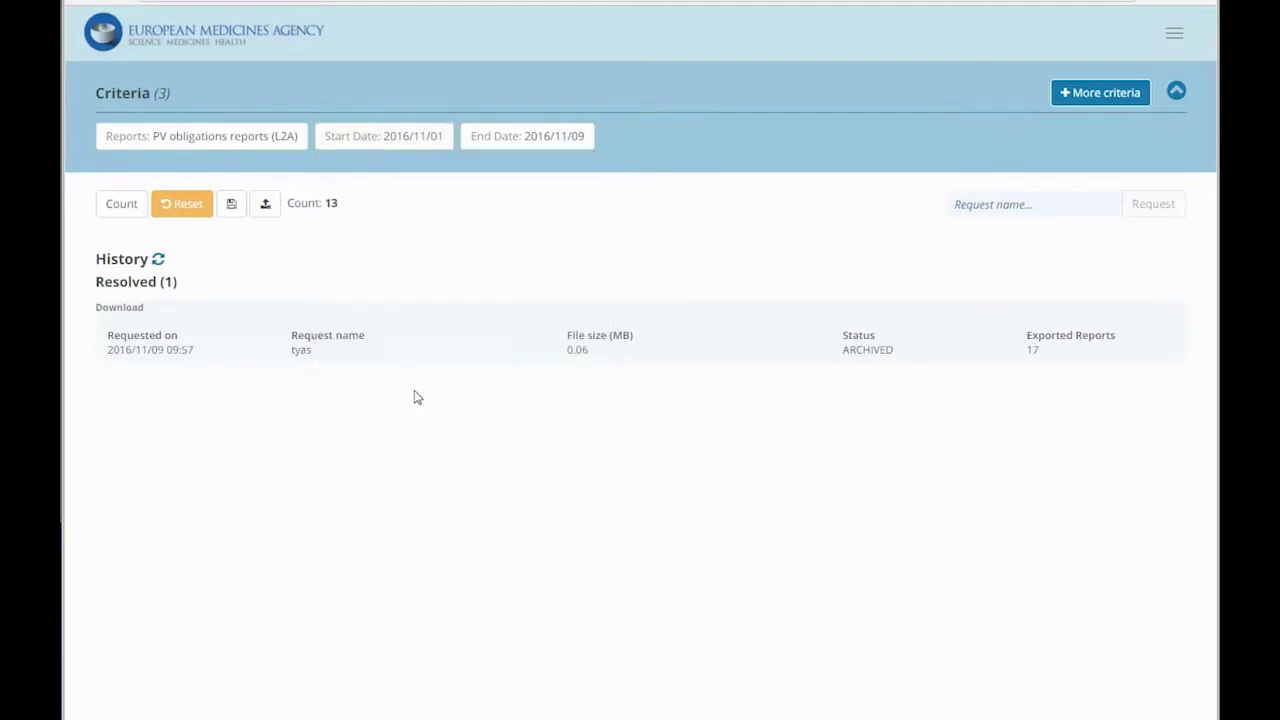
click(530, 150)
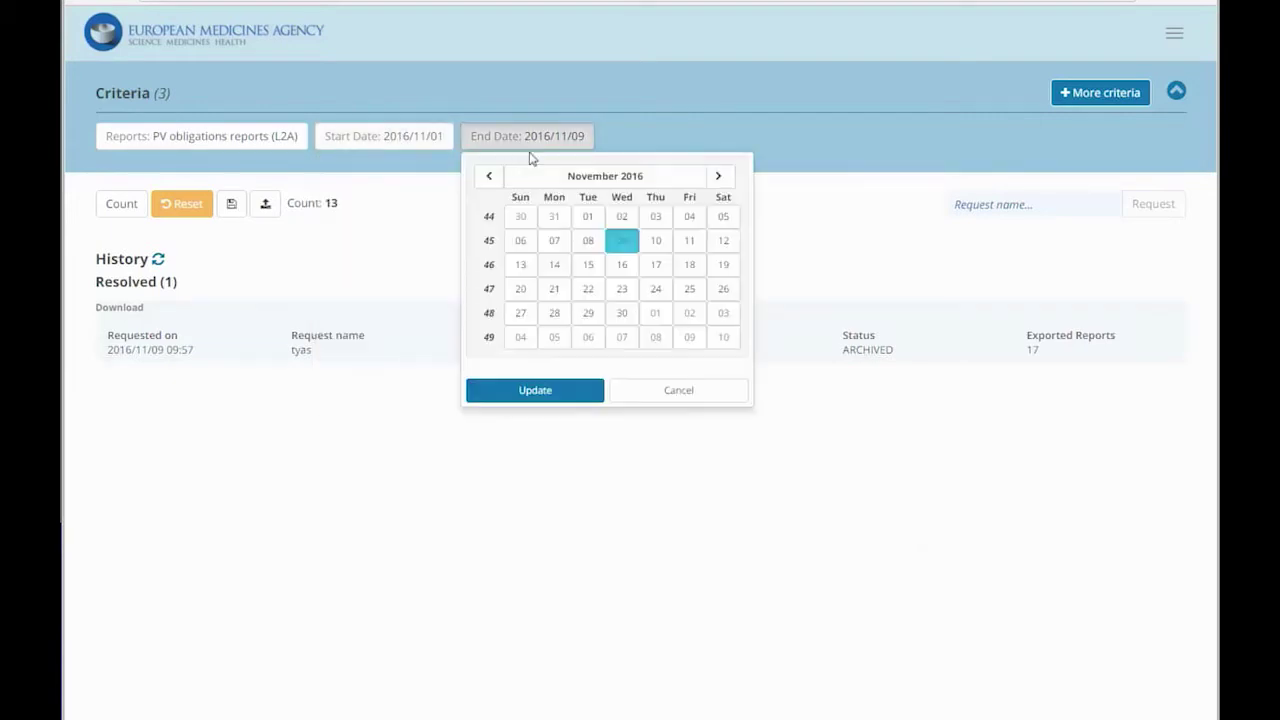
click(621, 243)
click(534, 390)
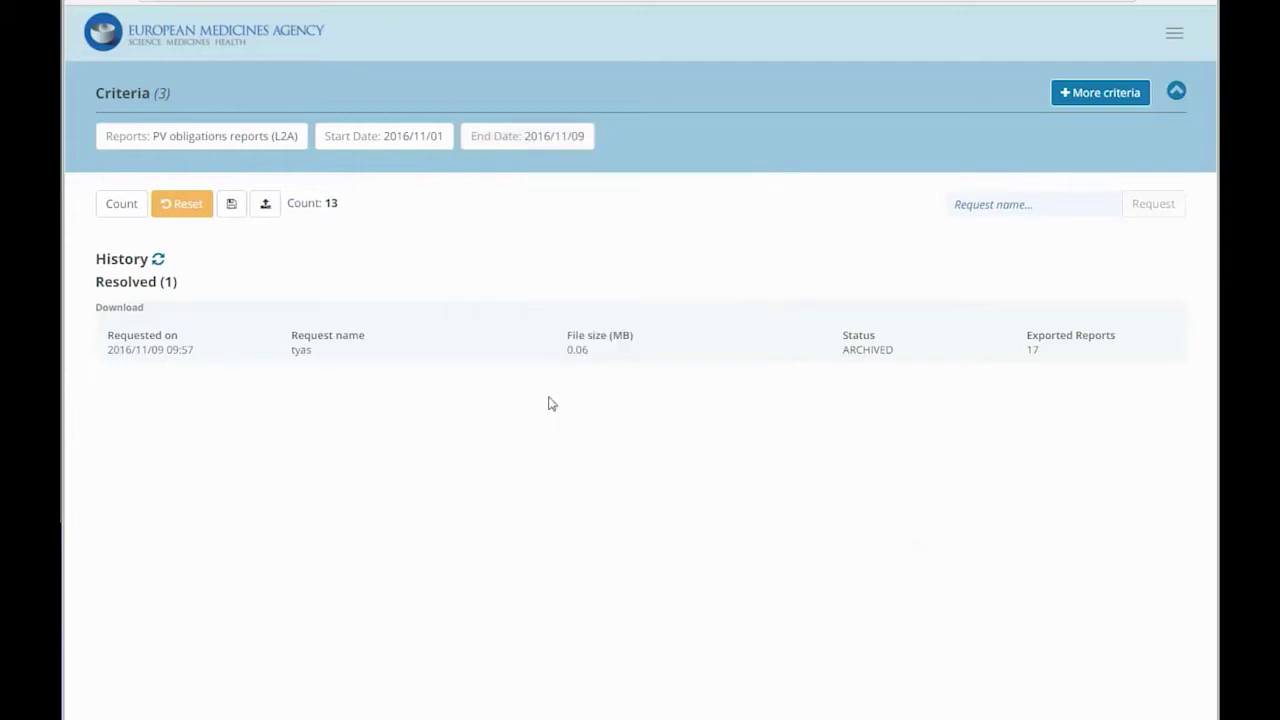
click(122, 204)
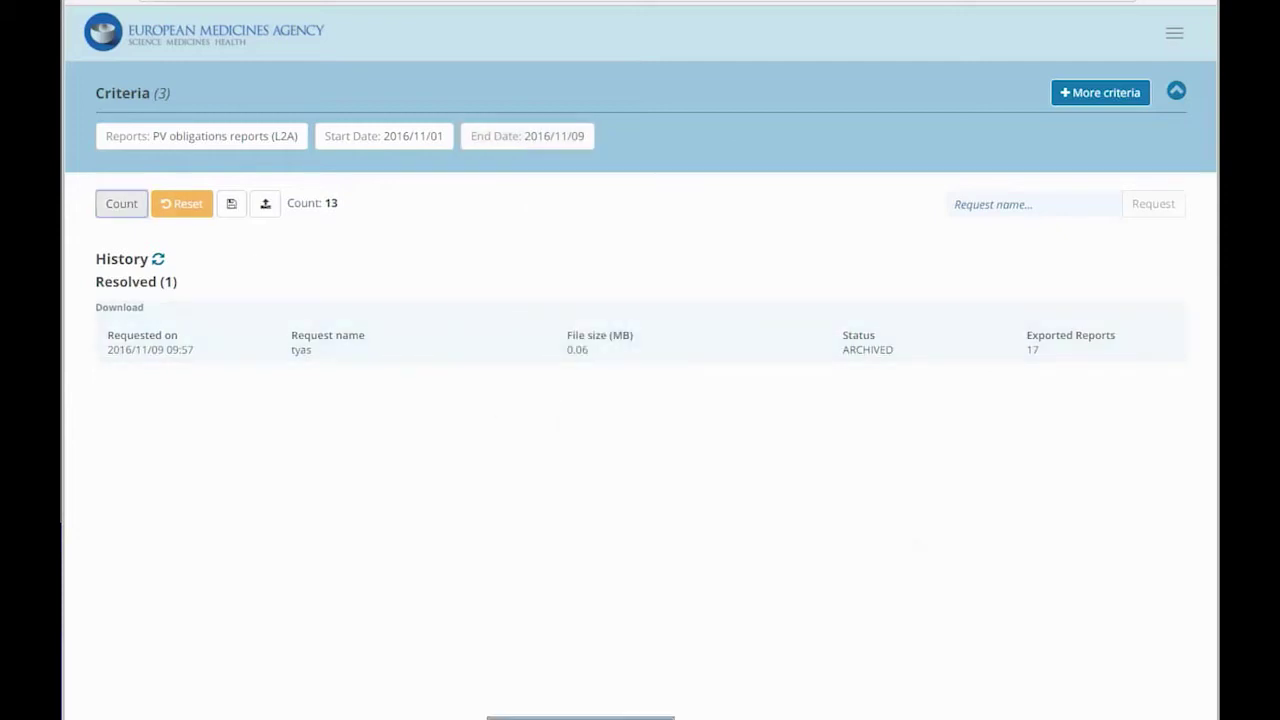
- Review the available report types and select PV obligations reports (L2A)
click(196, 137)
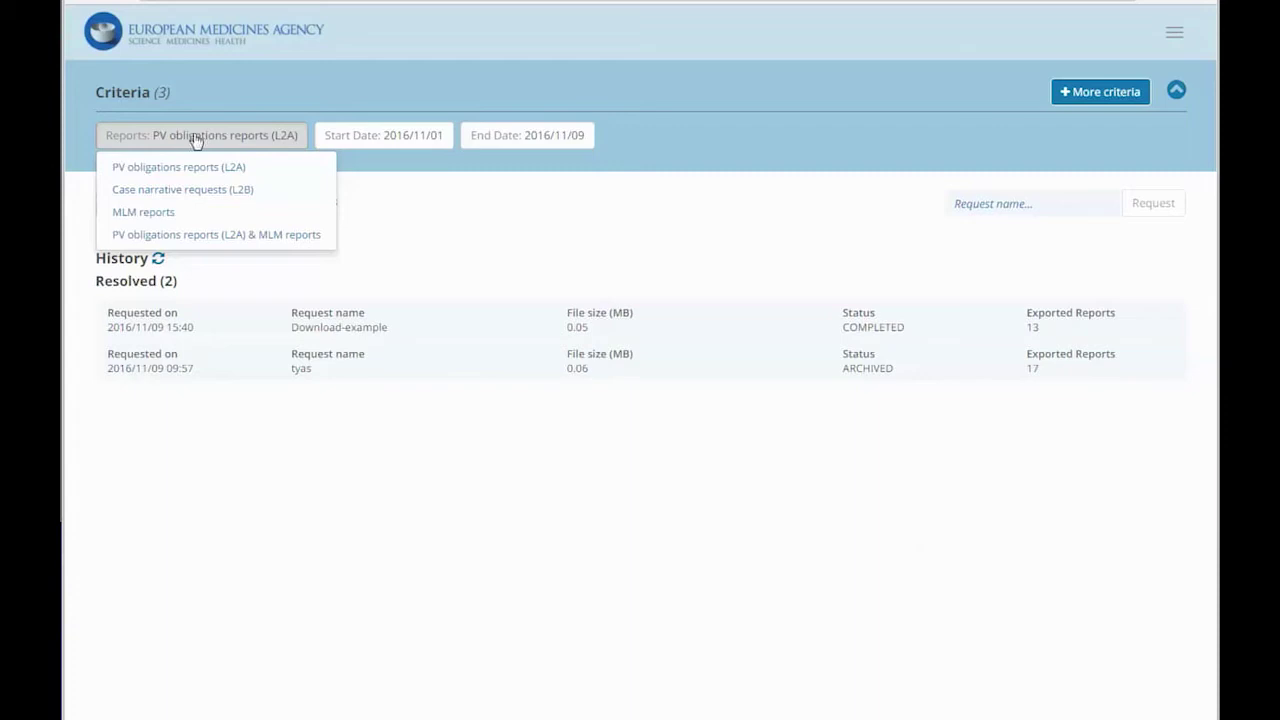
click(196, 137)
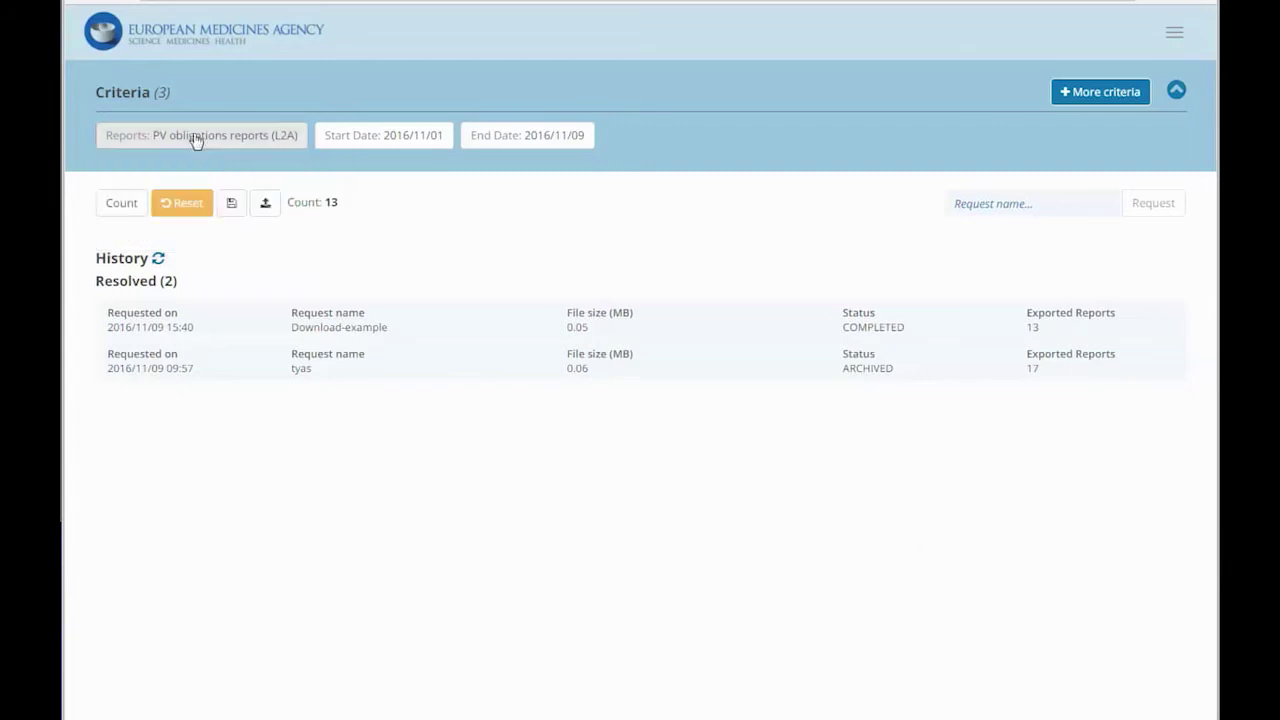
click(196, 137)
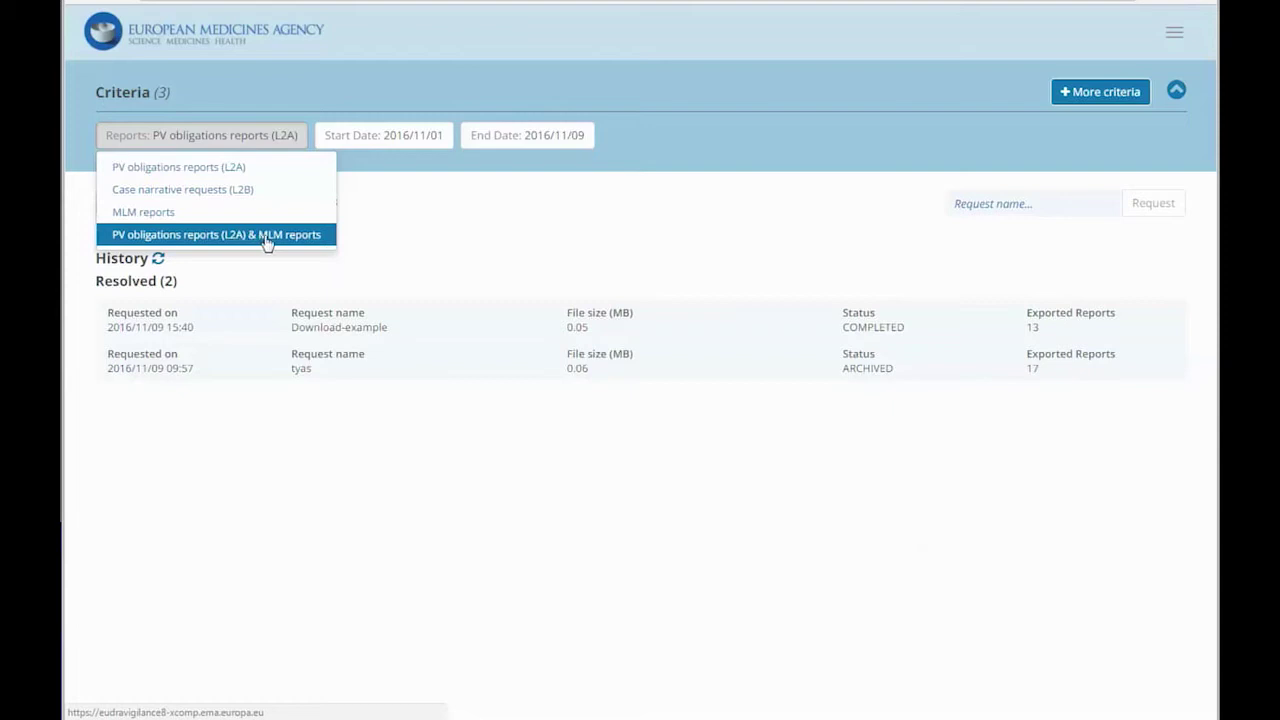
click(211, 172)
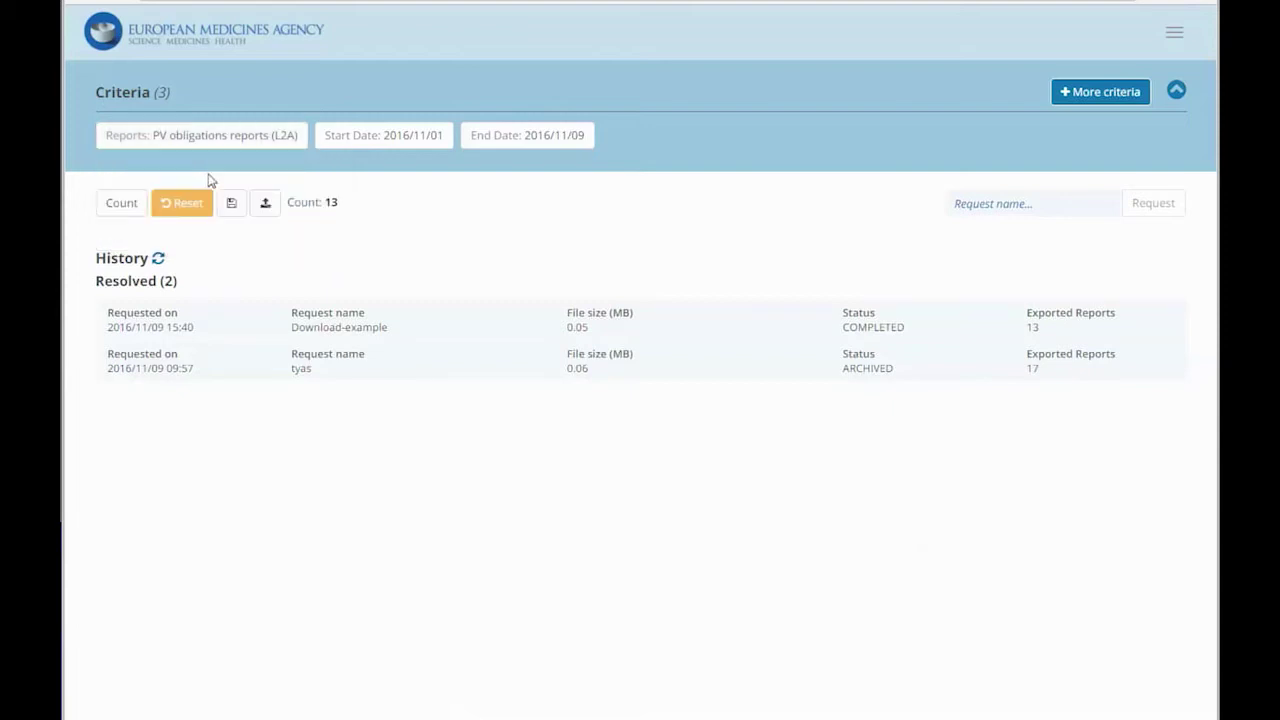
- Keep the start date at 2016/11/01, set the end date to 2016/11/08, and recount the reports
click(390, 140)
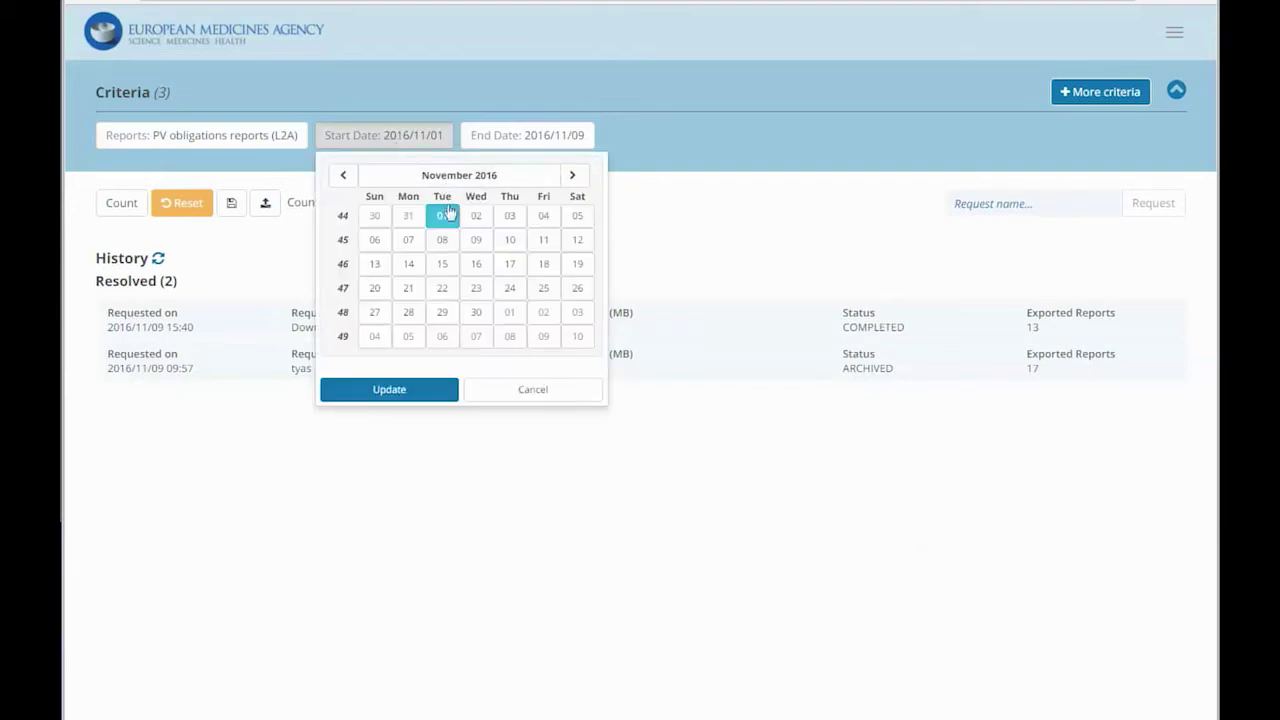
click(400, 390)
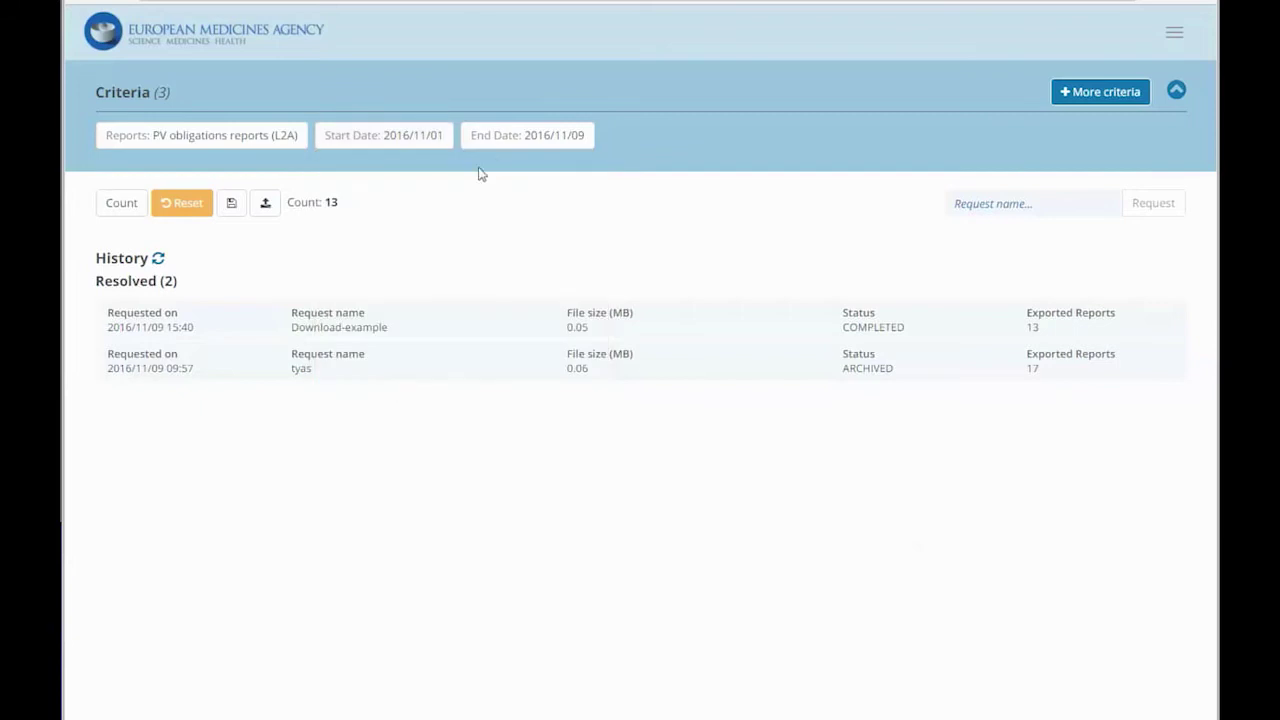
click(510, 147)
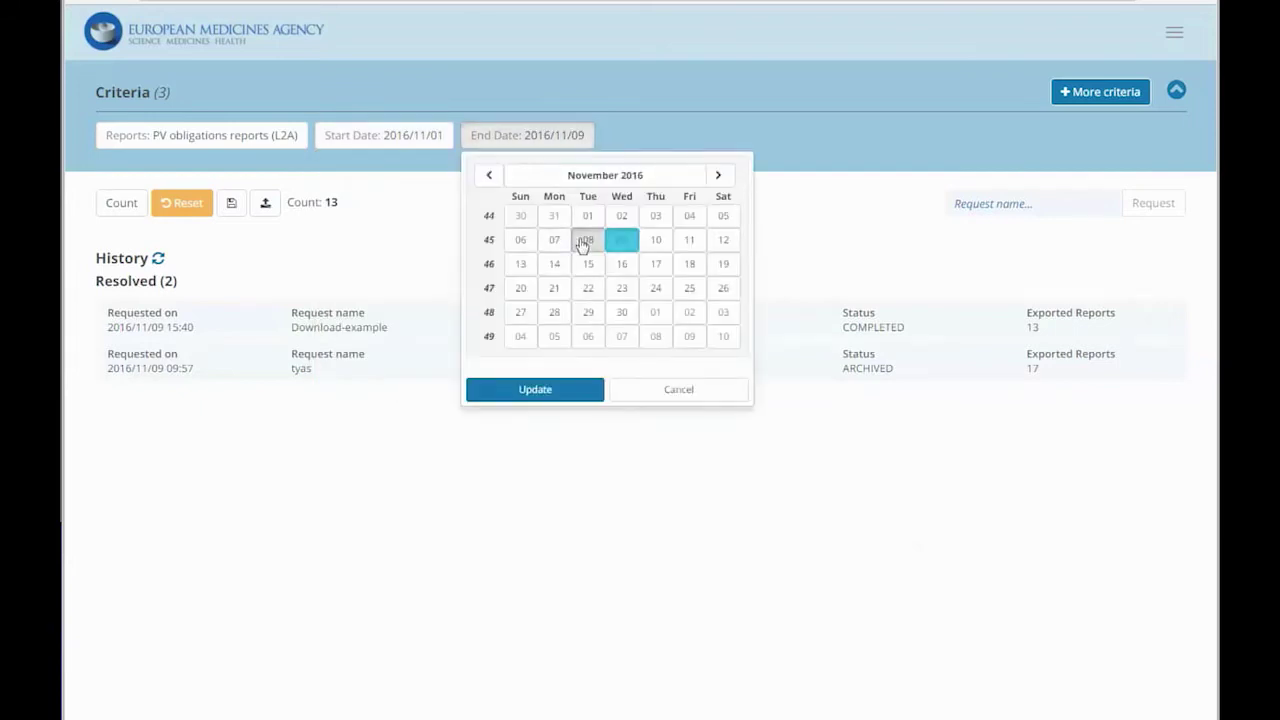
click(587, 240)
click(566, 392)
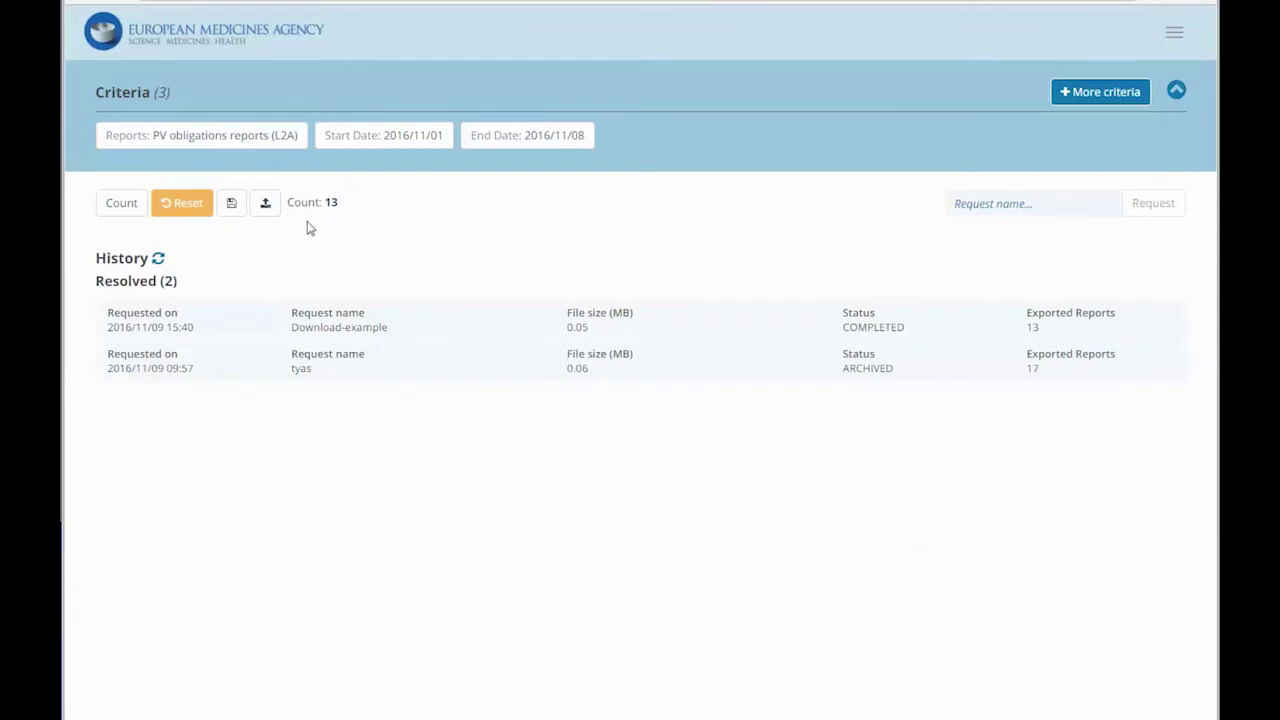
click(131, 207)
- Submit the export request under the name Example and refresh the request history
click(994, 203)
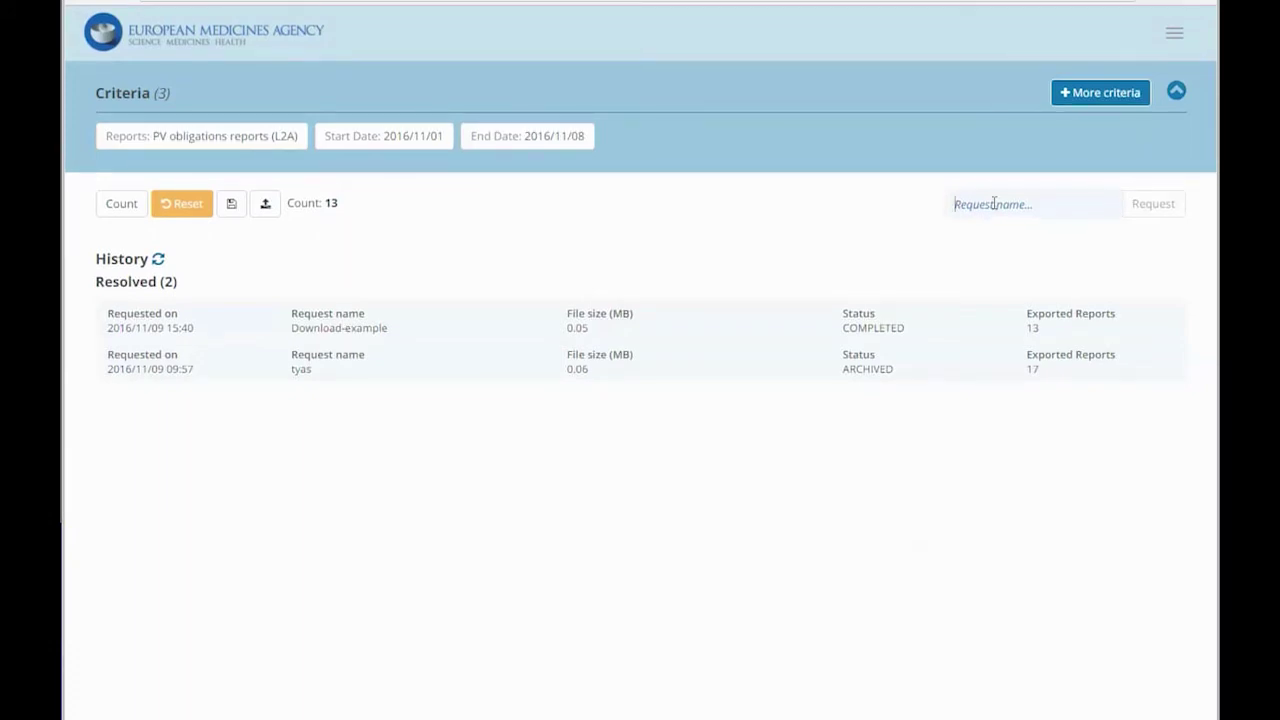
text(Example)
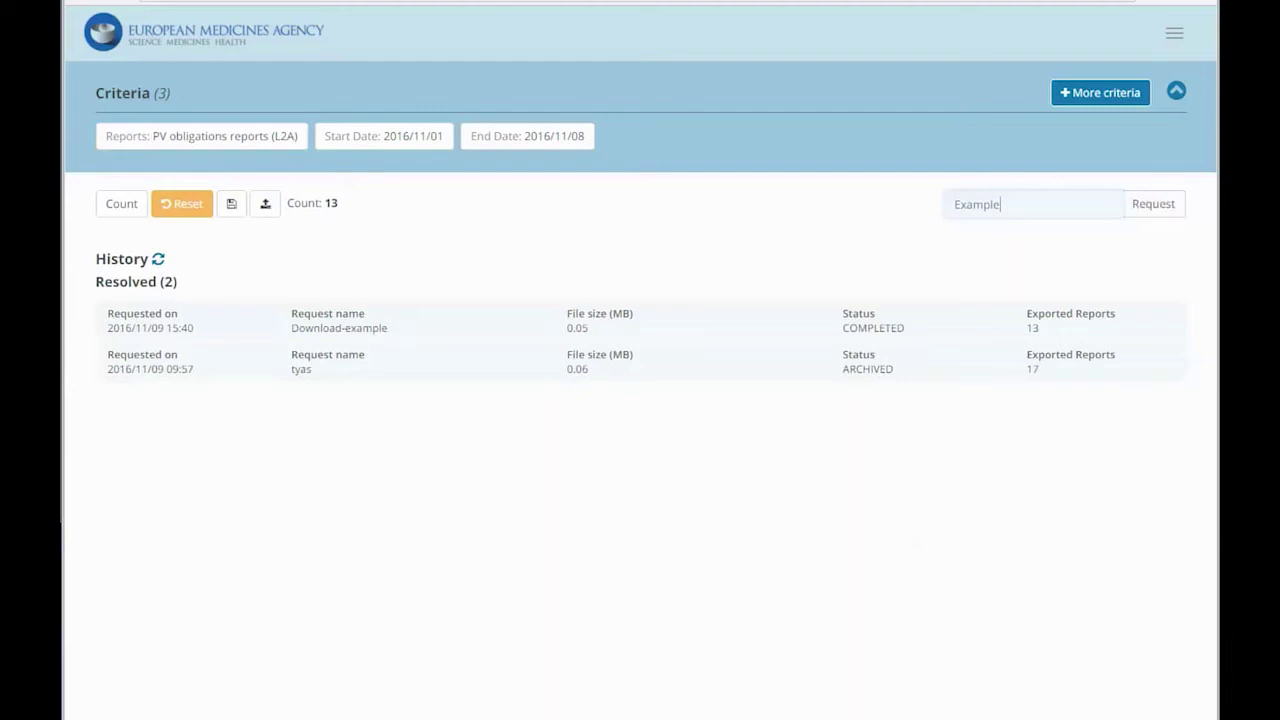
click(1154, 210)
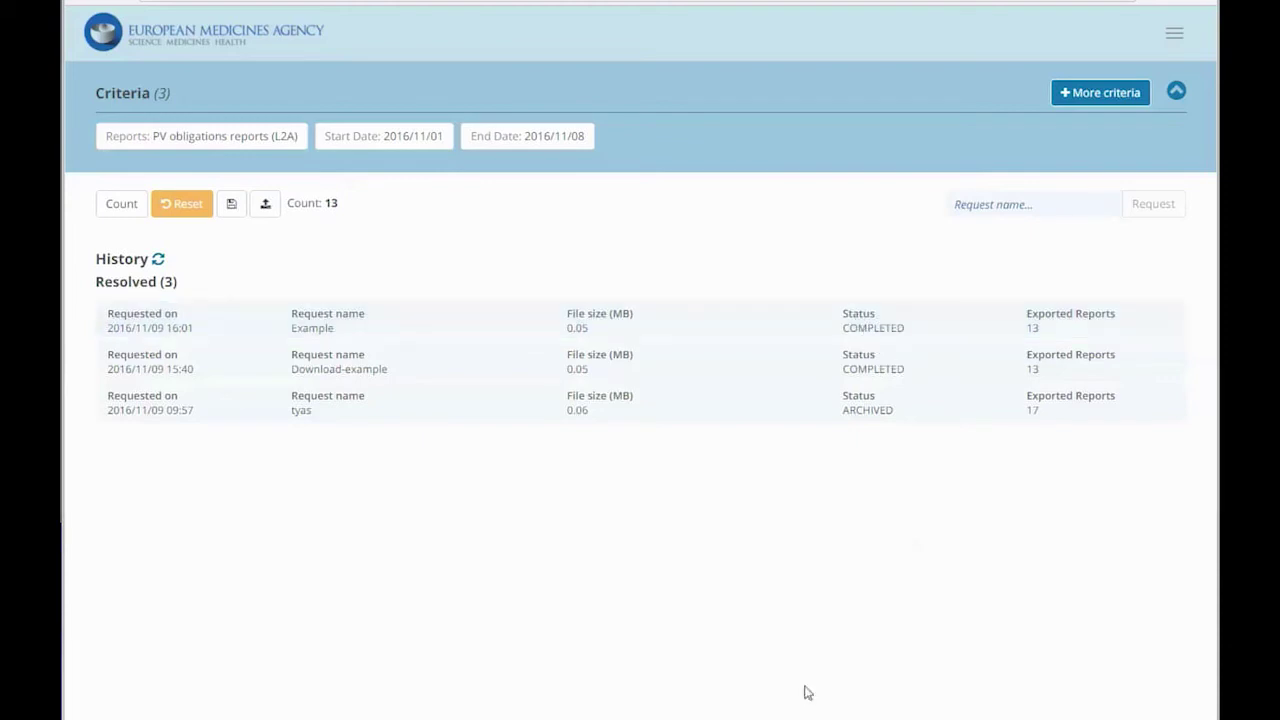
click(158, 260)
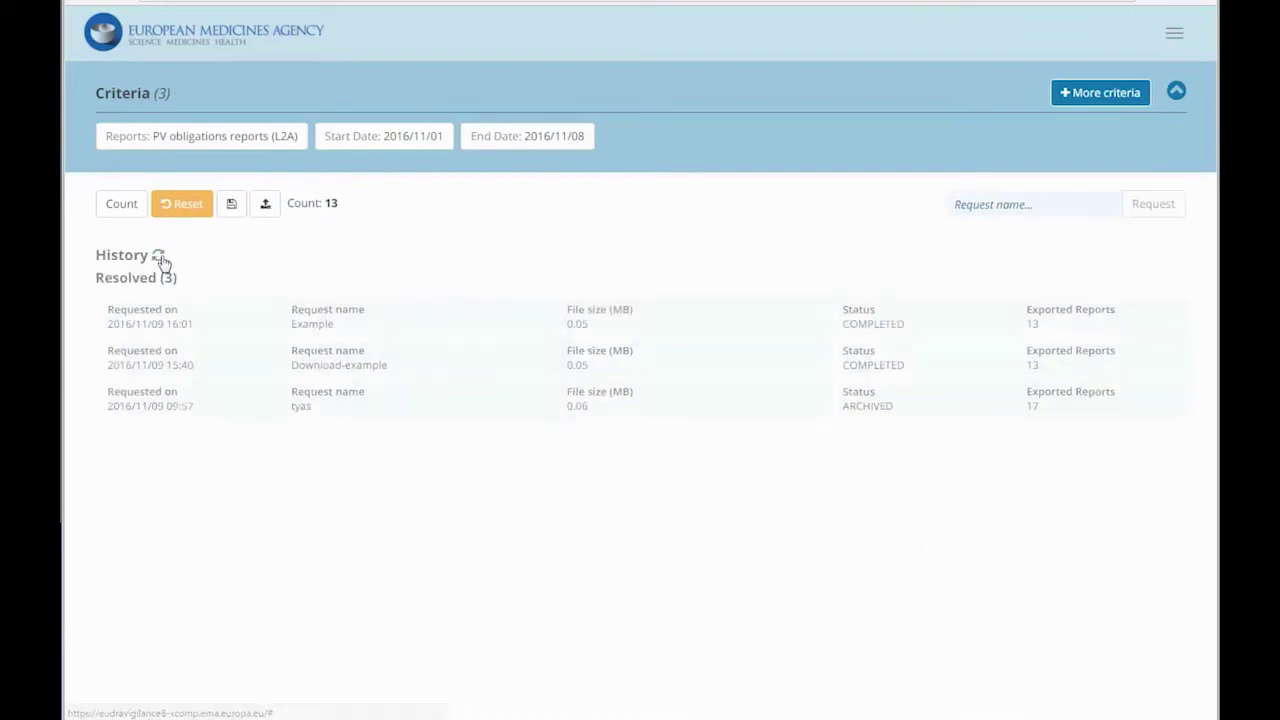
- Download the file of the completed Example request and view the contents of Example.zip
click(429, 322)
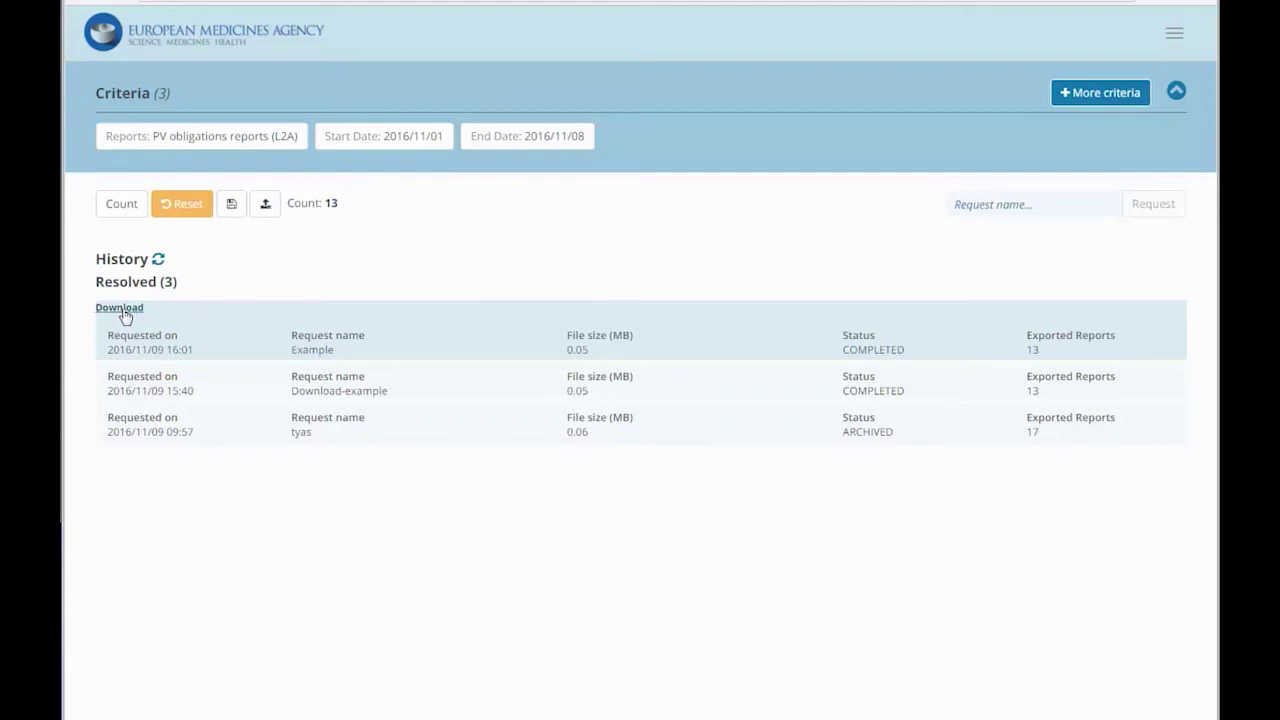
click(122, 308)
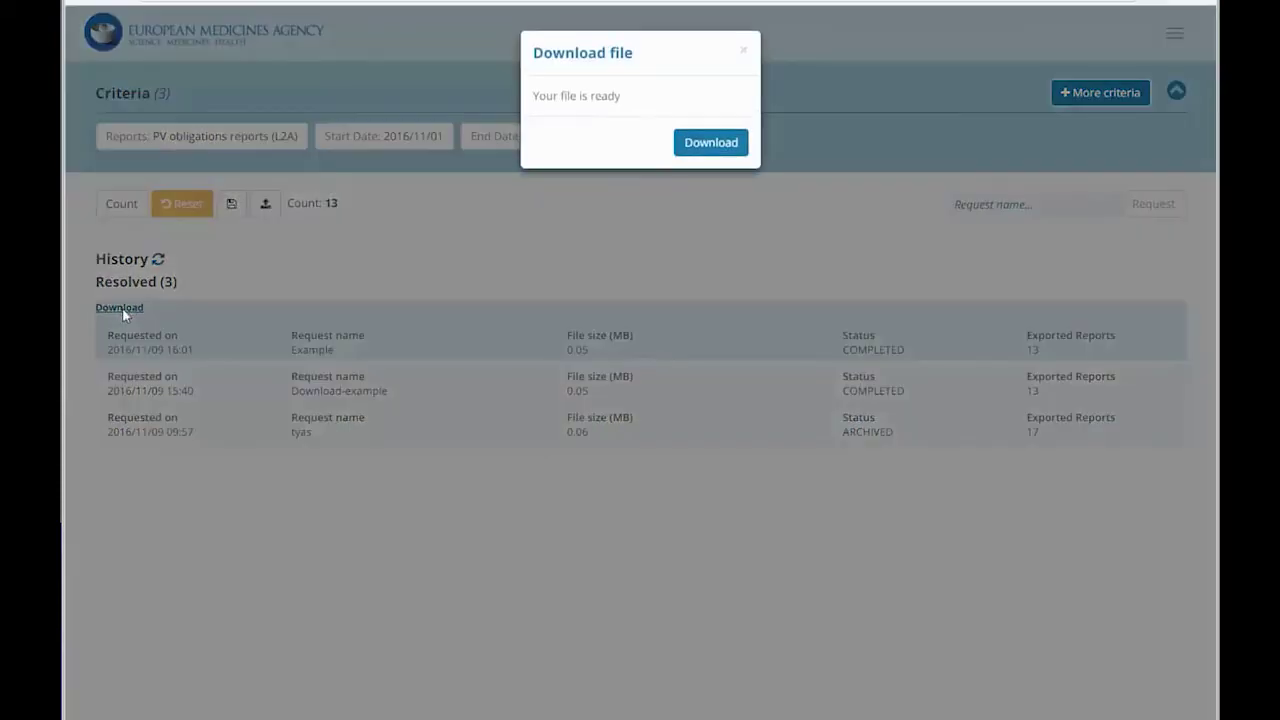
click(720, 145)
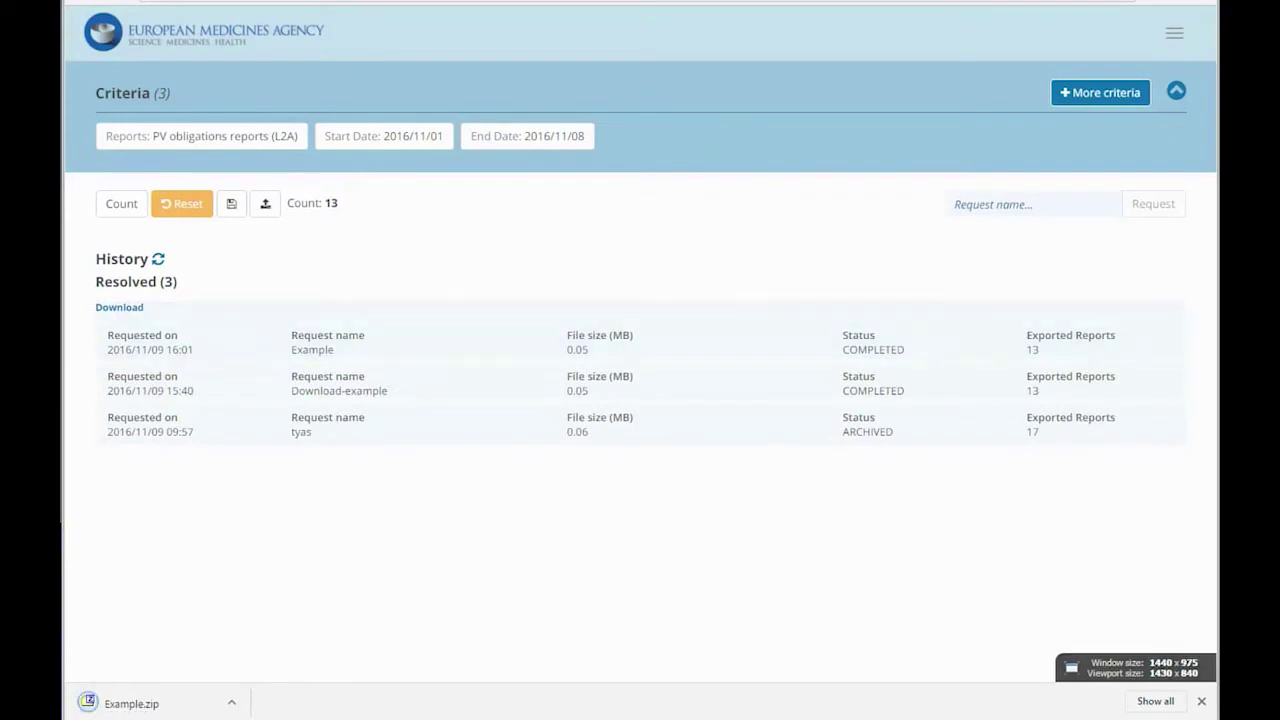
click(188, 709)
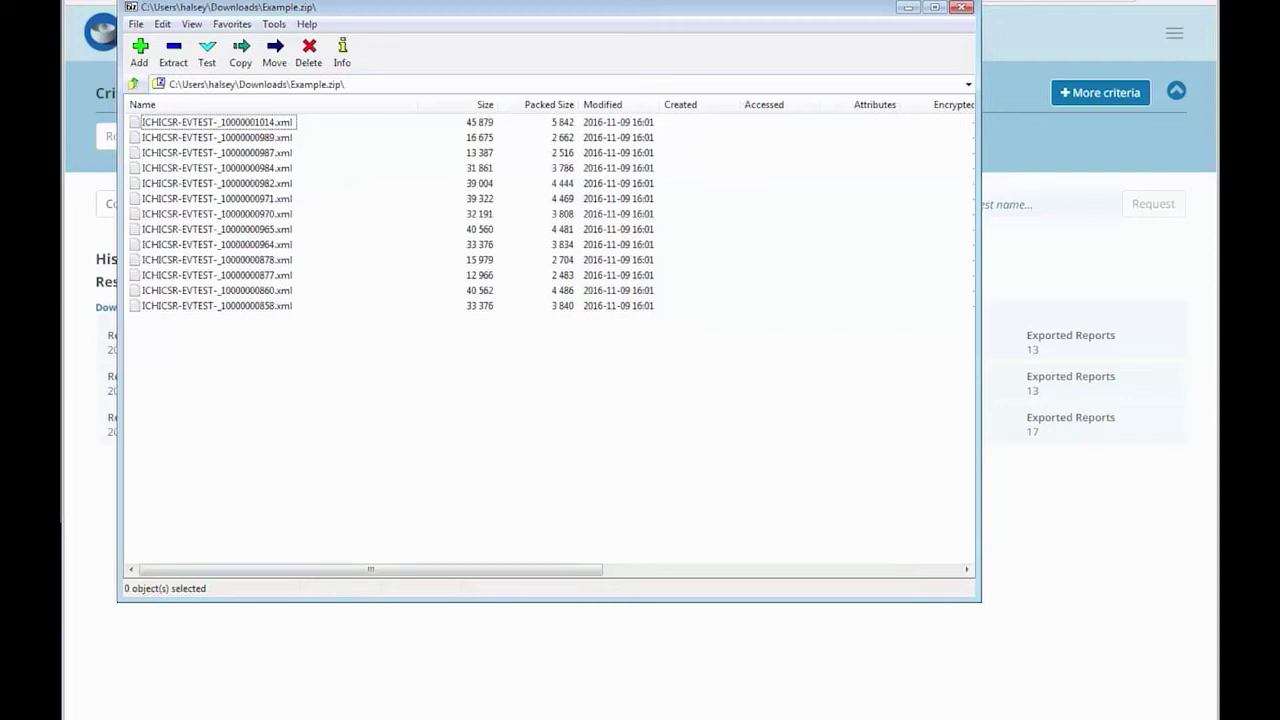
click(961, 8)
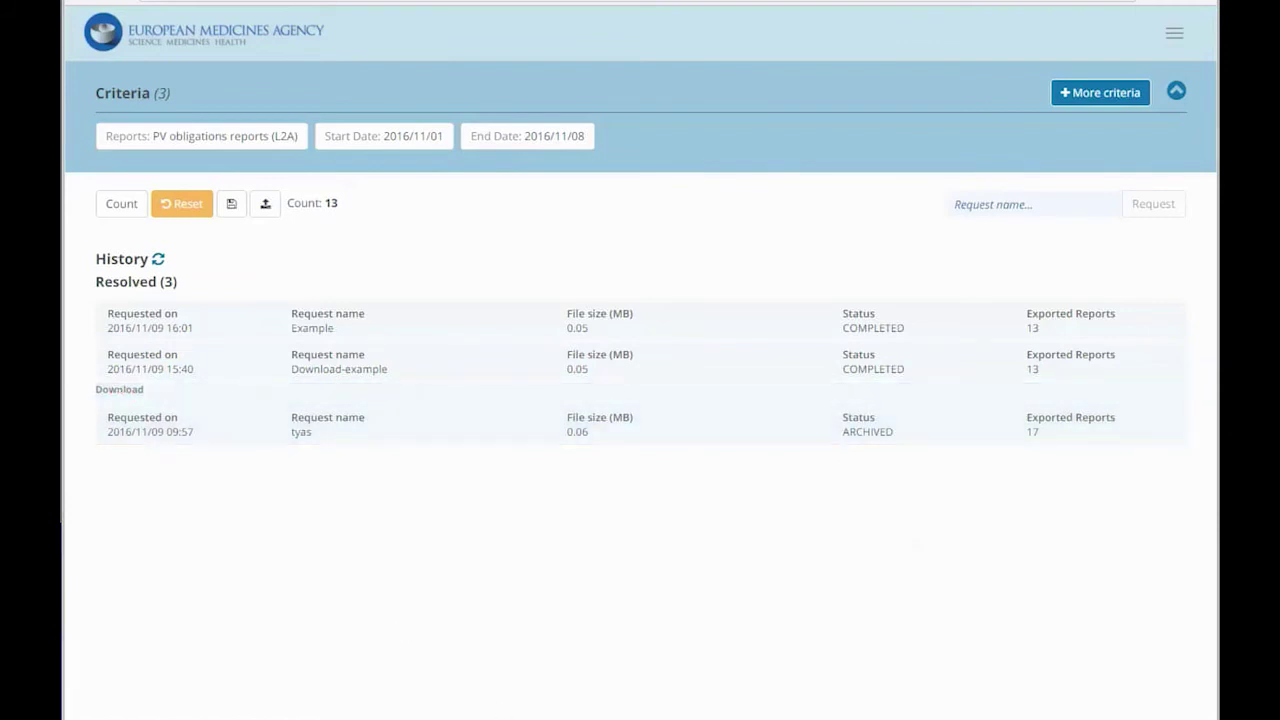
- Change the report type to Case narrative requests (L2B) and add a World Wide Case Id criterion
click(257, 152)
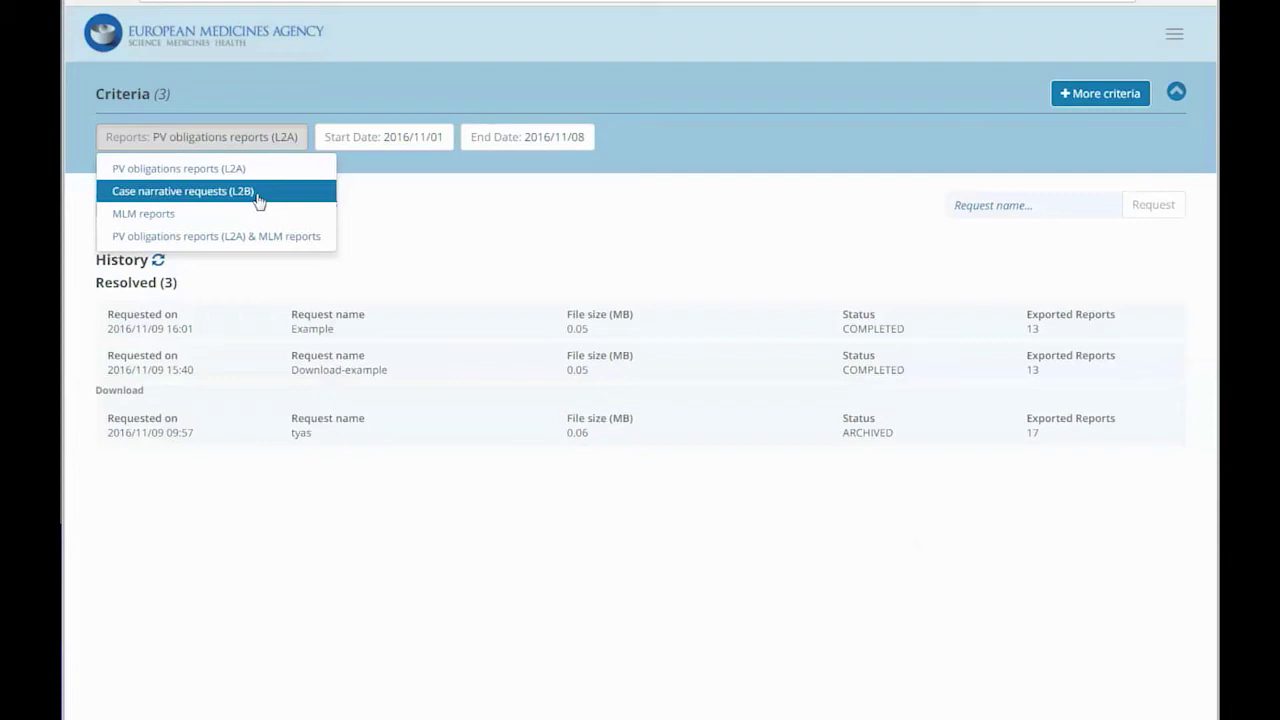
click(258, 200)
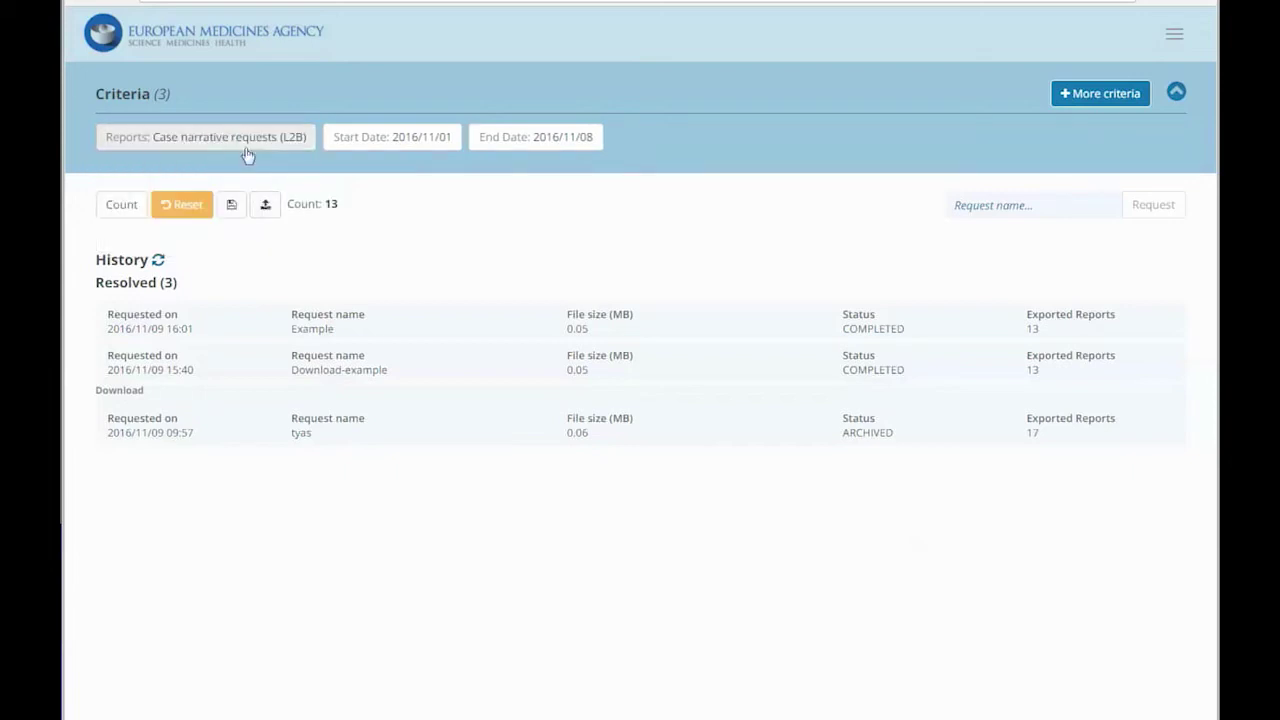
click(1097, 98)
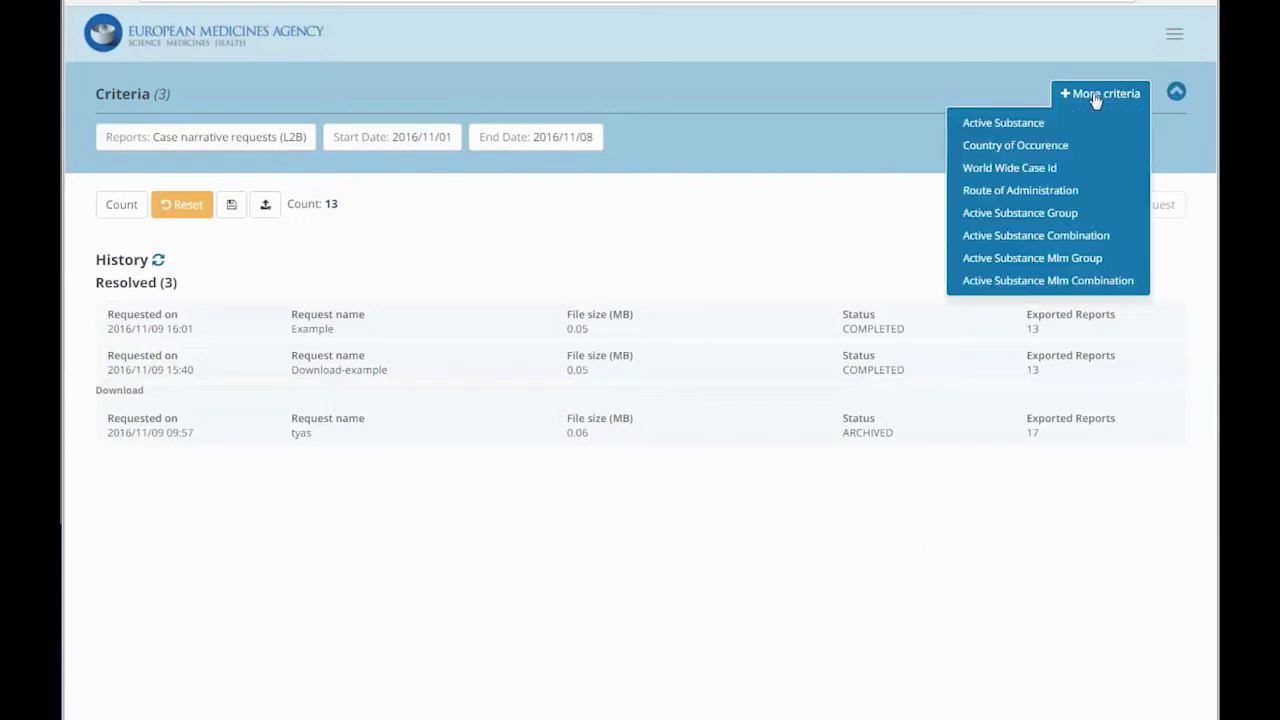
click(1064, 170)
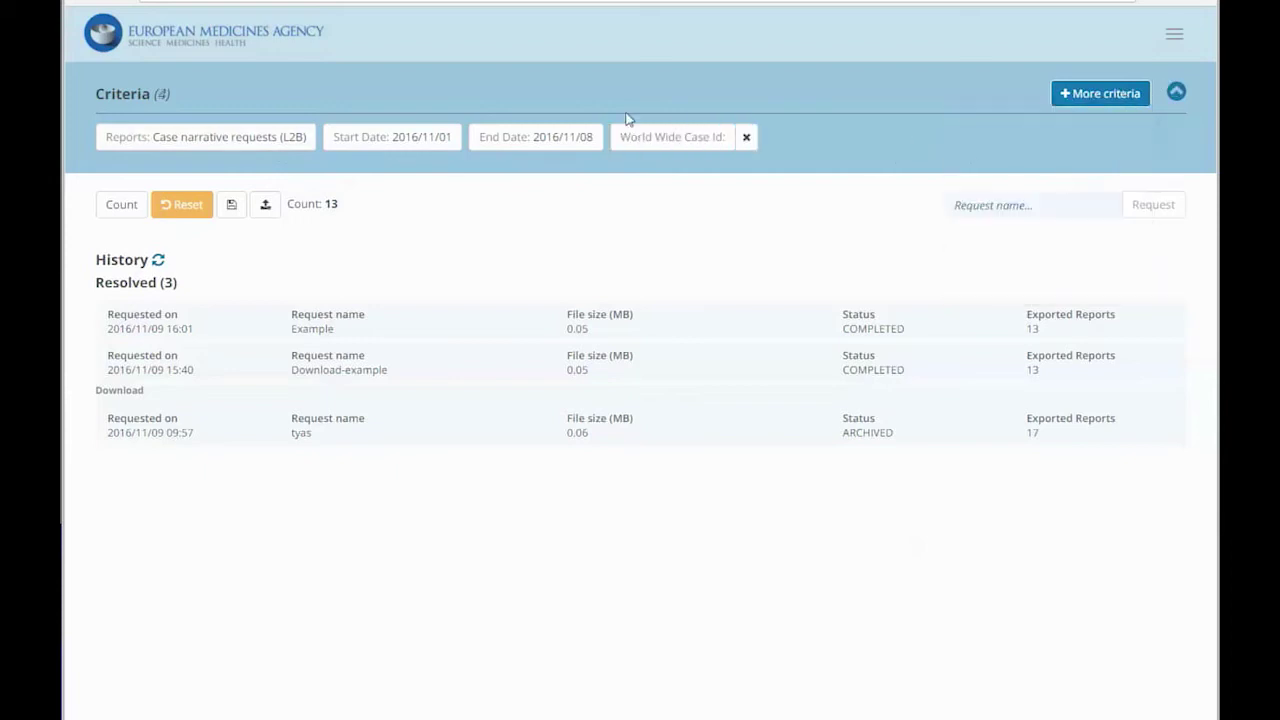
- Set the World Wide Case Id criterion to US-INC-XCOMP-SIT1_ERMR_007 and GB-MSDTEST-ichicsr-test4
click(664, 139)
click(704, 172)
text(US-INC-XCOMP-SIT1_ERMR_007)
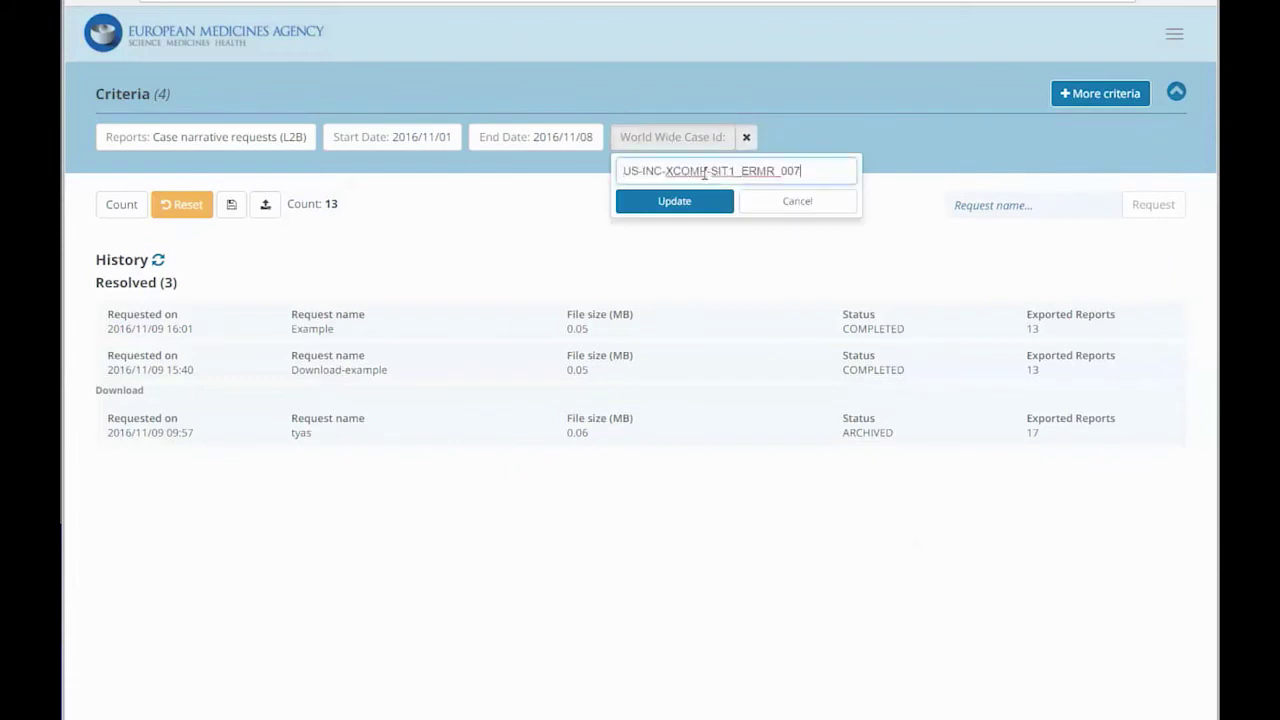
key(Tab)
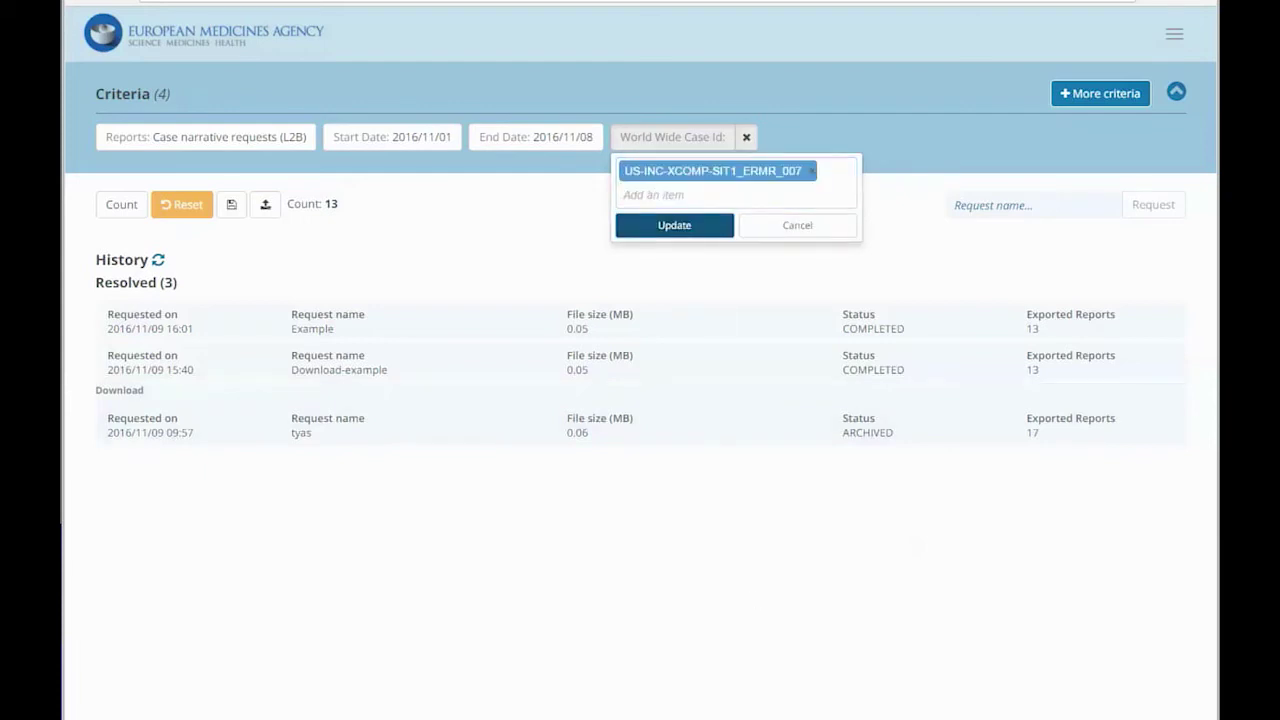
click(676, 192)
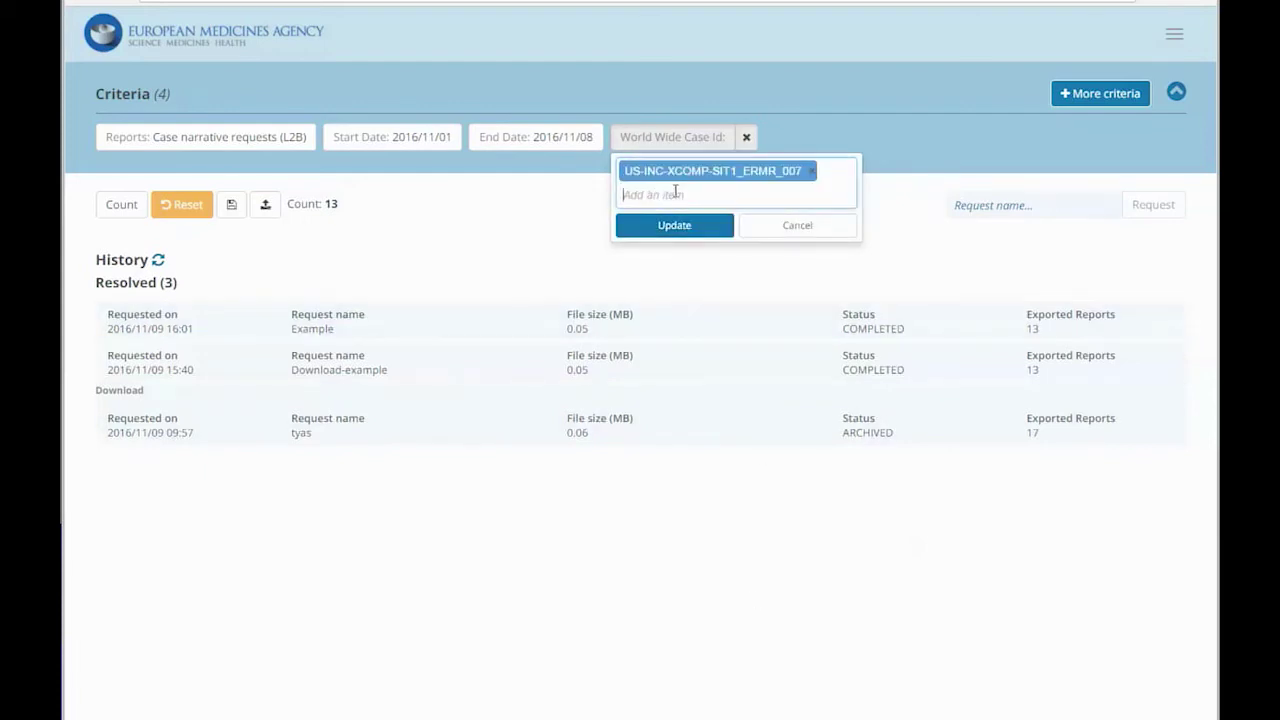
text(GB-MSDTEST-ichicsr-test4)
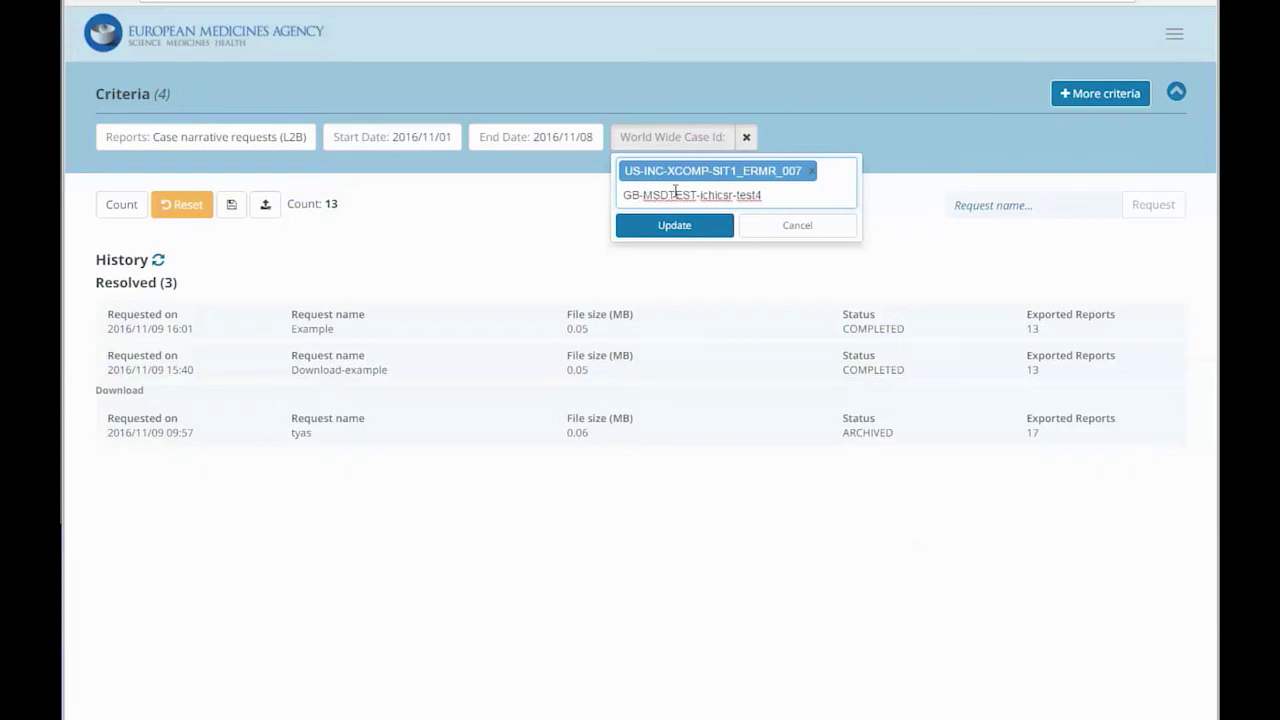
click(676, 226)
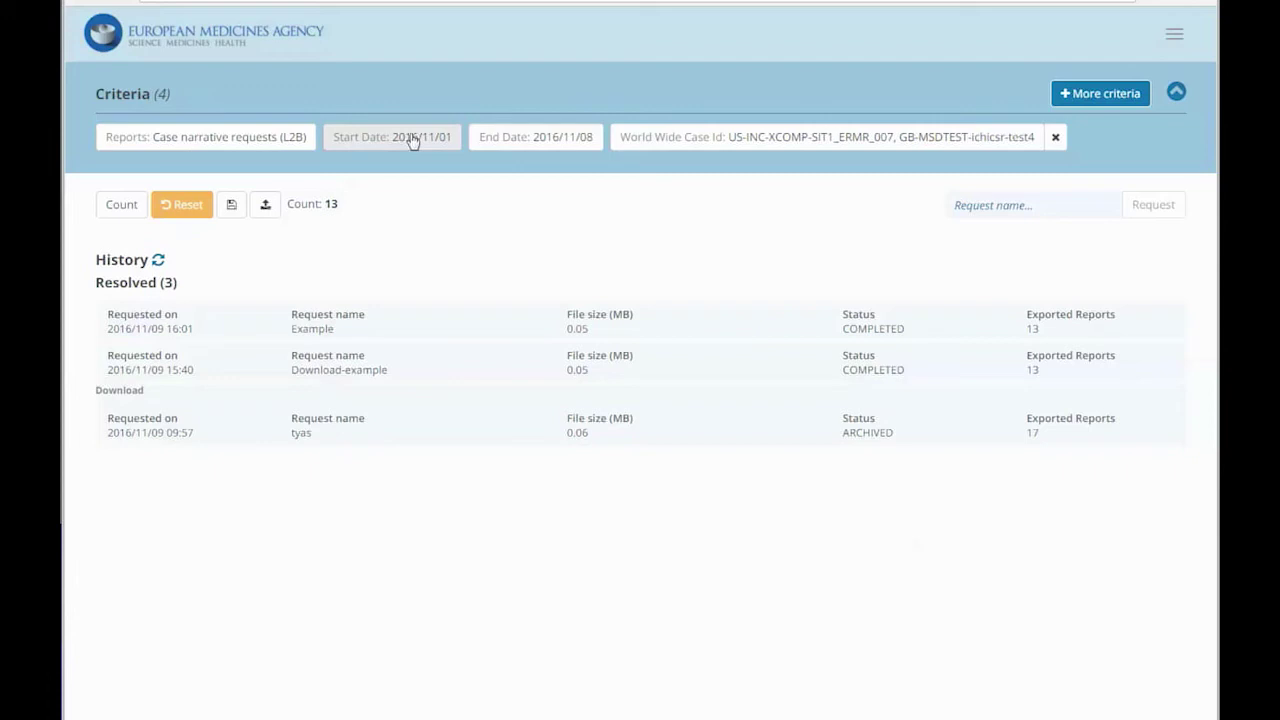
- Count the reports matching the case narrative criteria and submit the export request under the name Example2
click(121, 212)
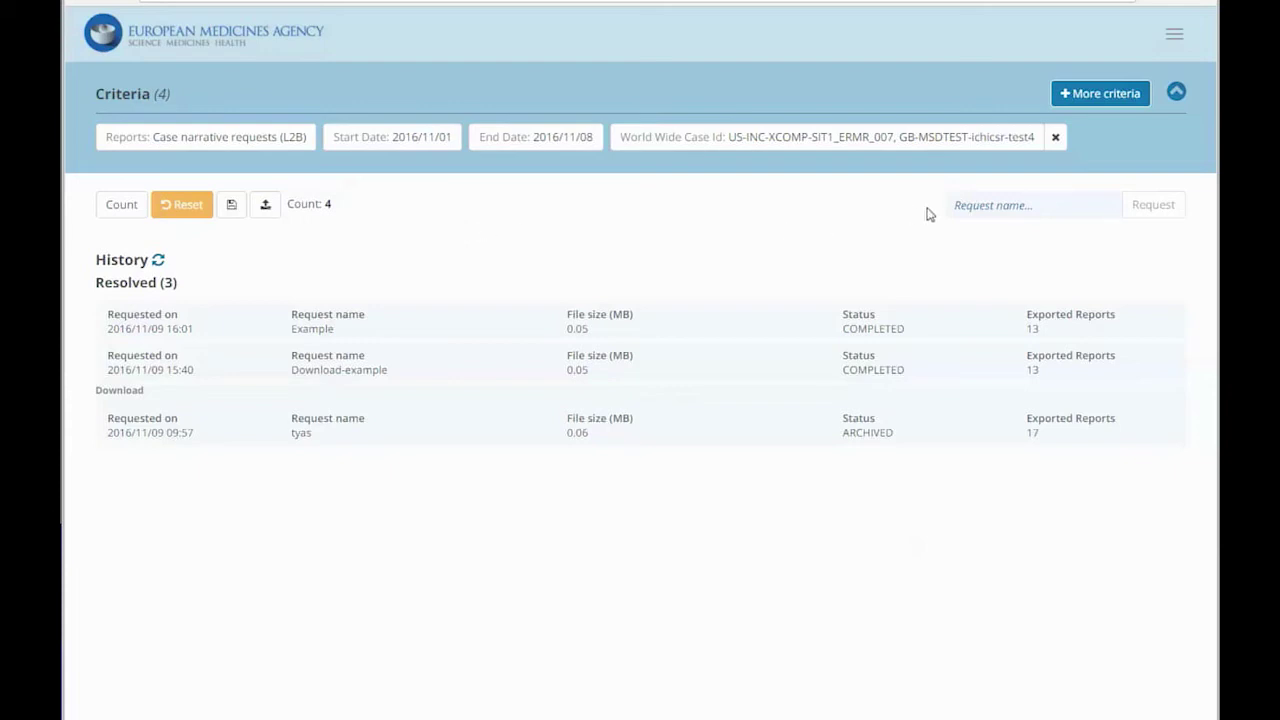
click(956, 205)
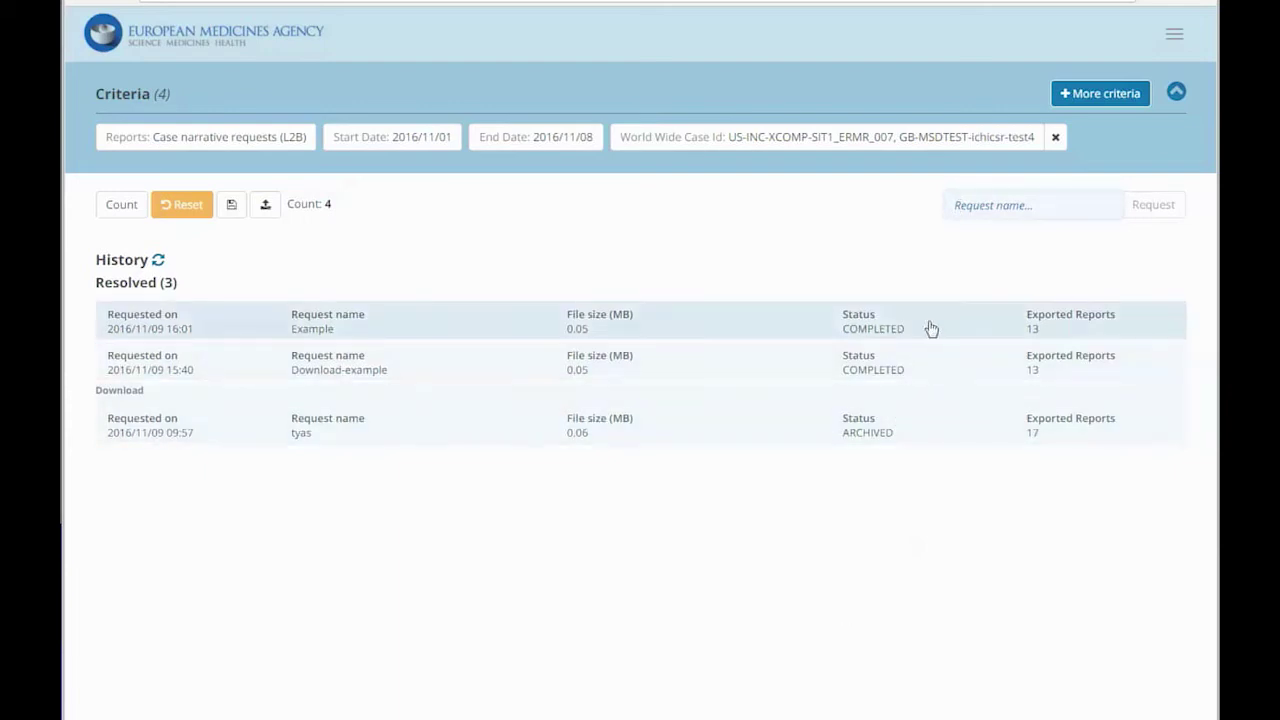
text(Example2)
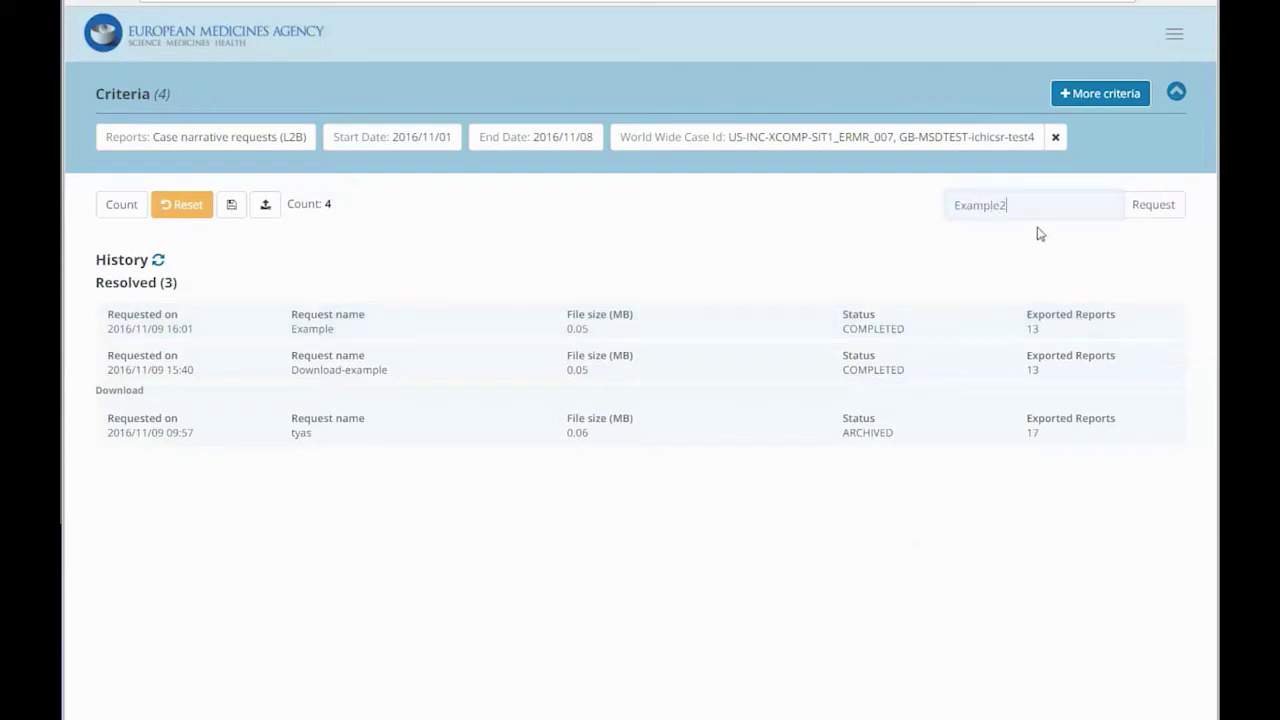
click(1153, 204)
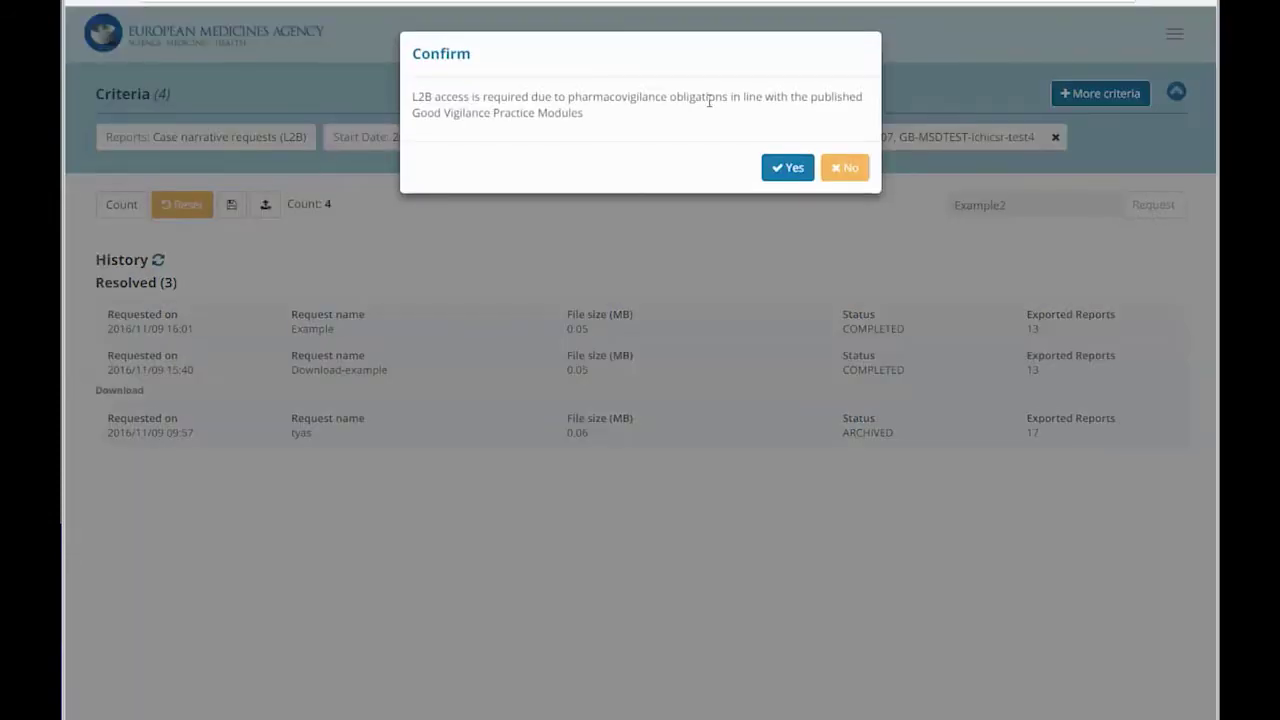
- Confirm the L2B access requirement, giving the reason Training example request, and refresh the request history
click(785, 170)
click(633, 136)
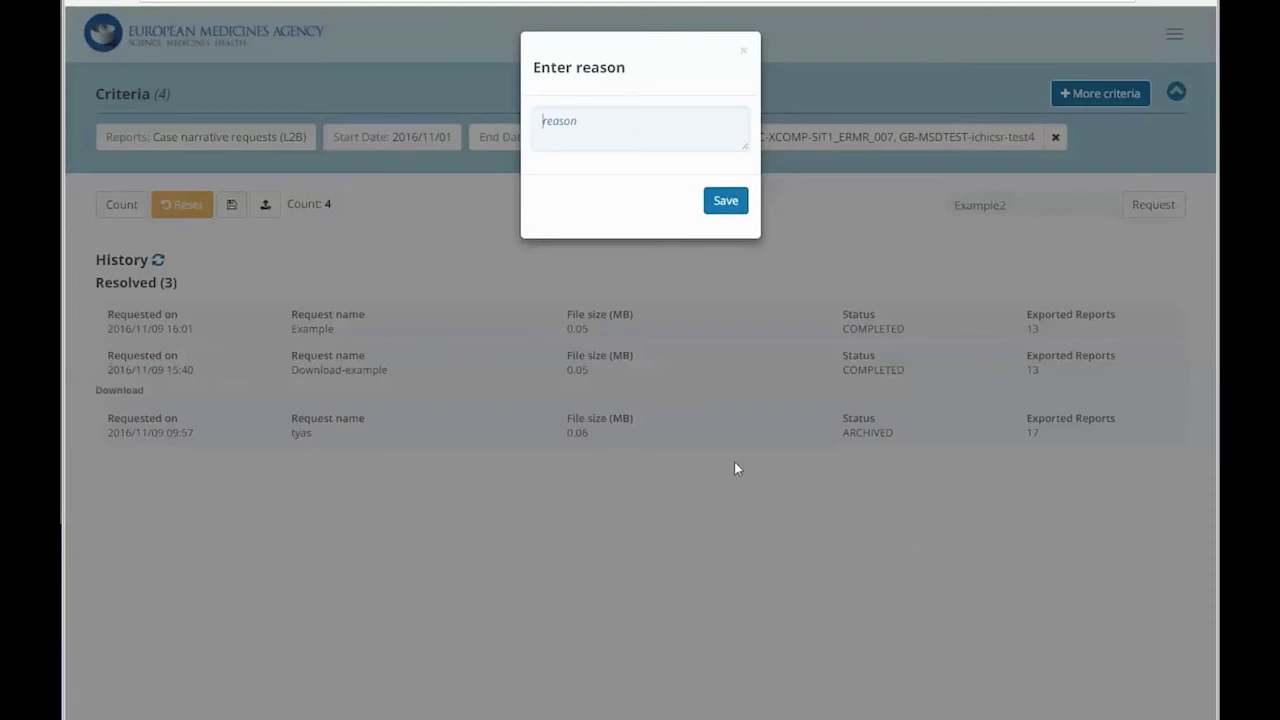
text(Training example request)
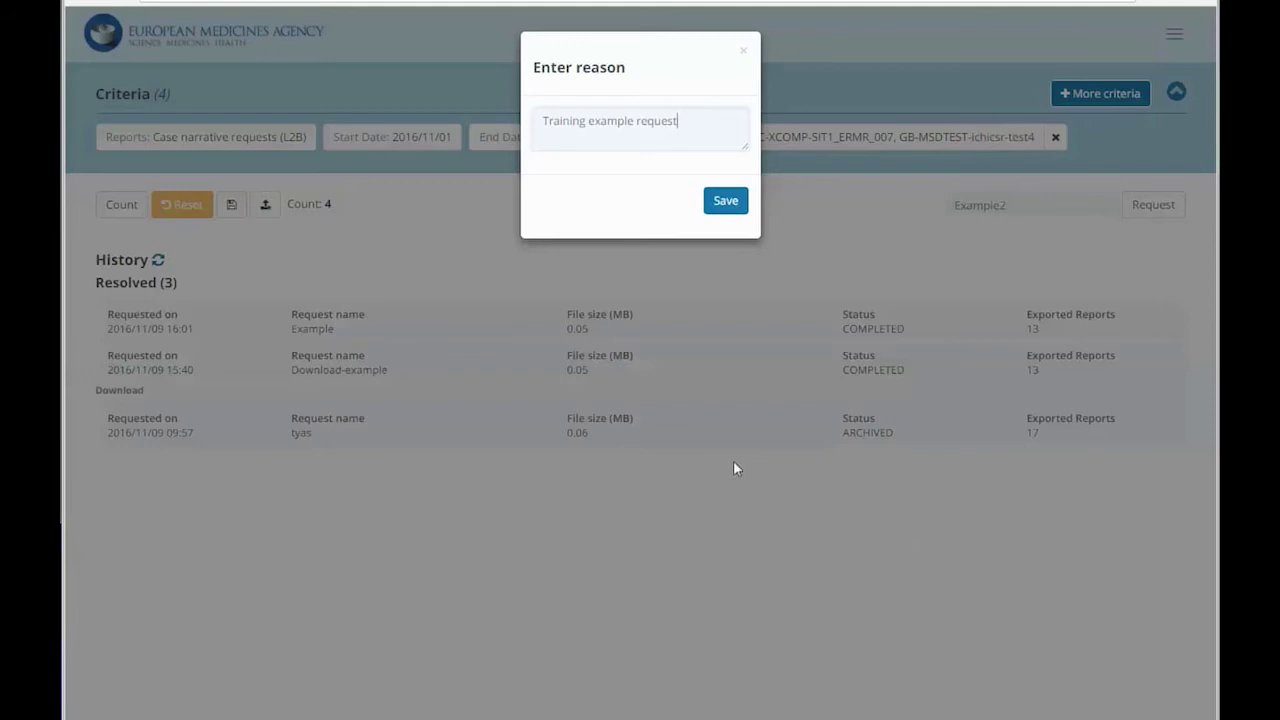
click(724, 208)
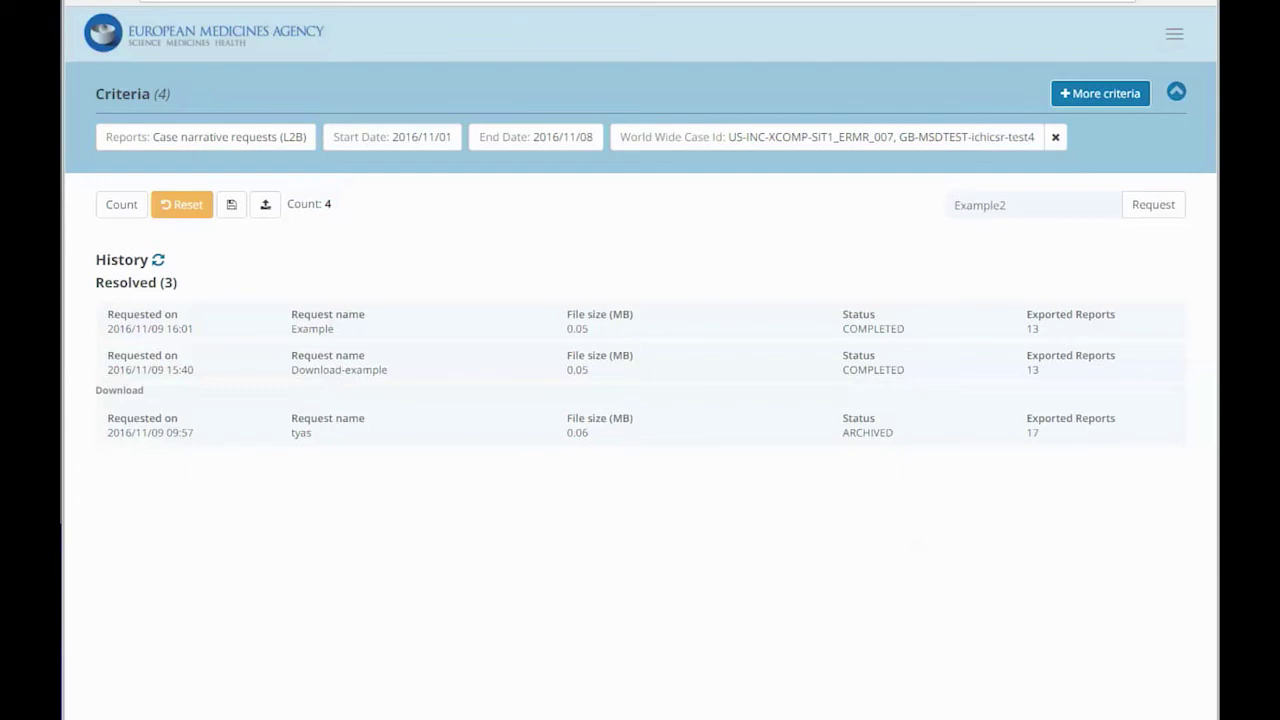
click(158, 262)
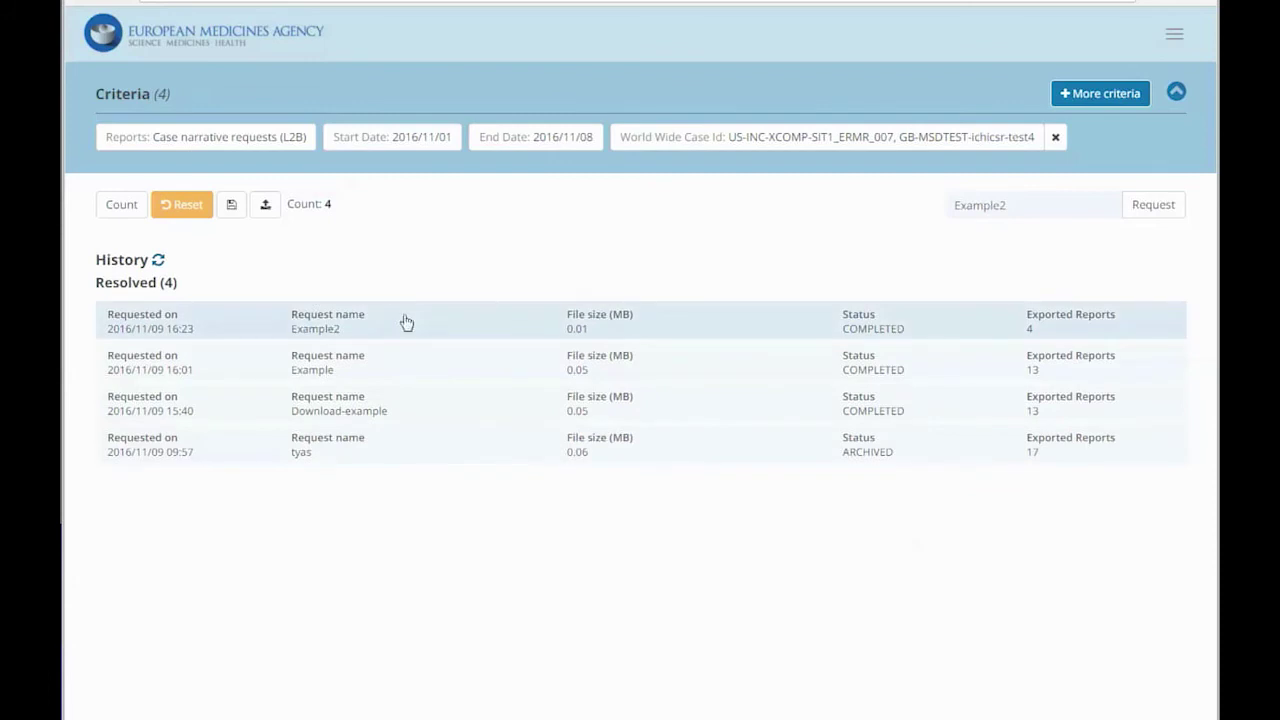
- Download the file of the completed Example2 request from the history
click(843, 323)
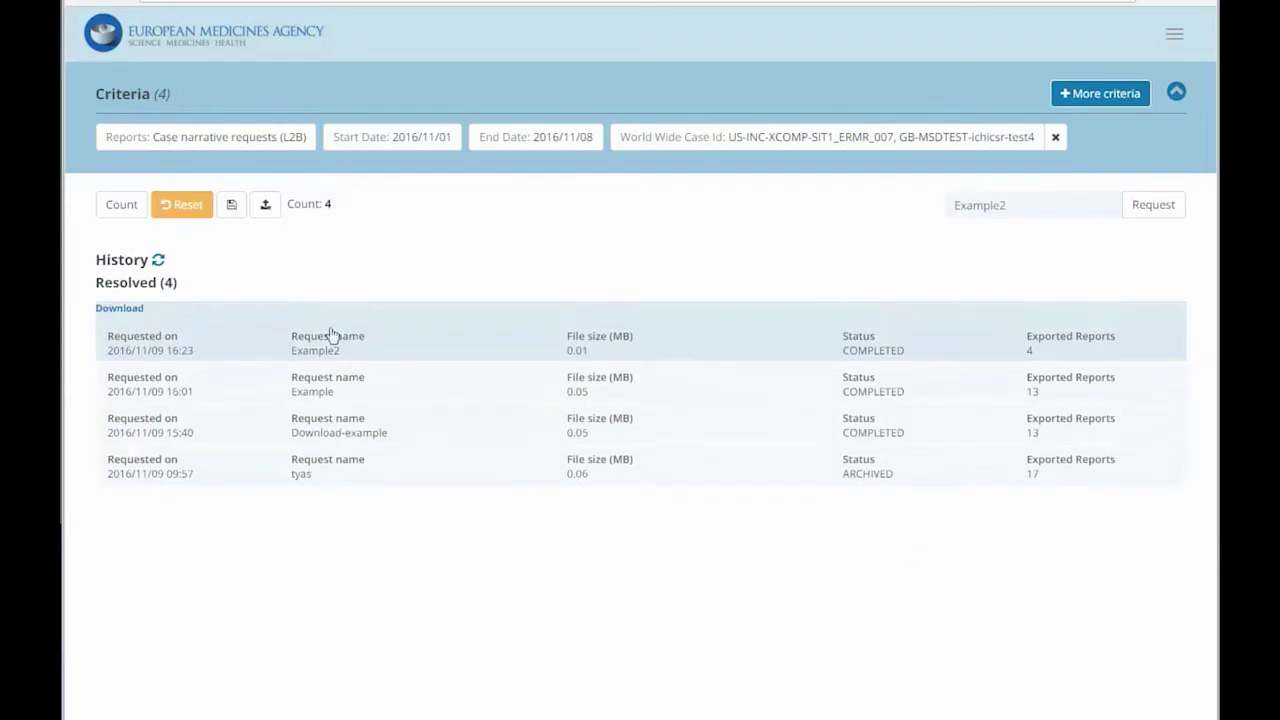
click(125, 310)
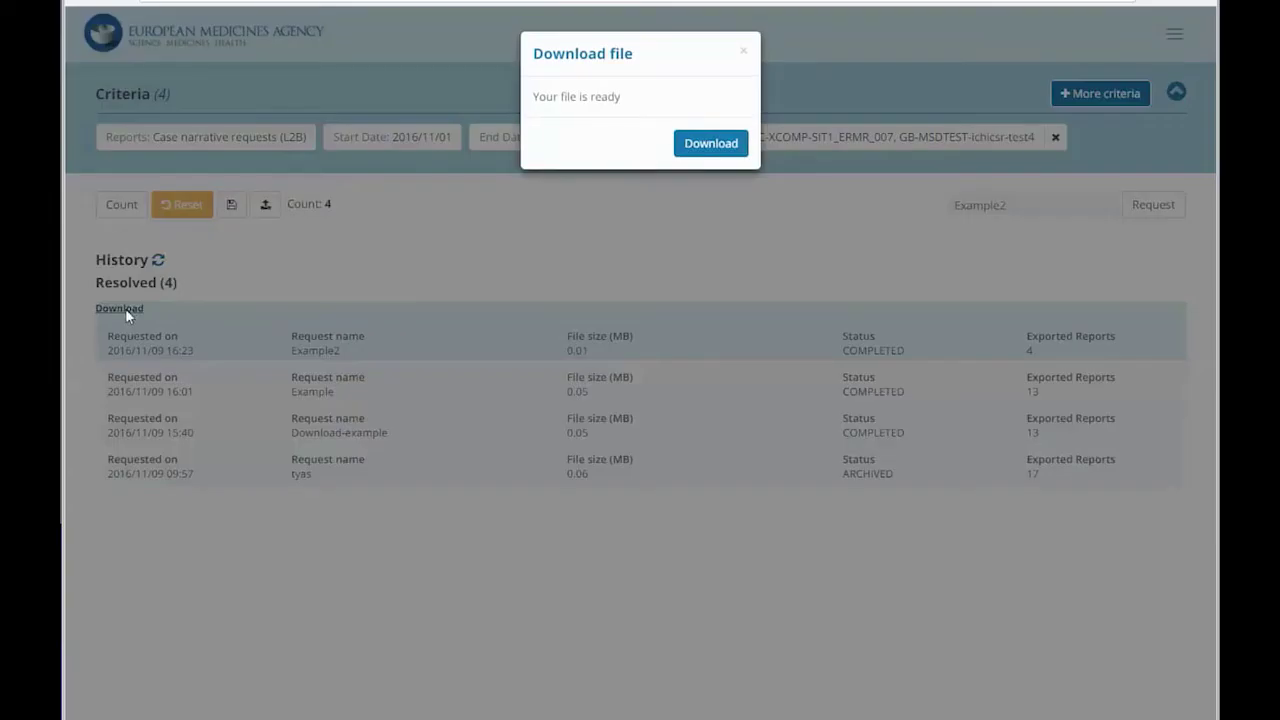
click(735, 143)
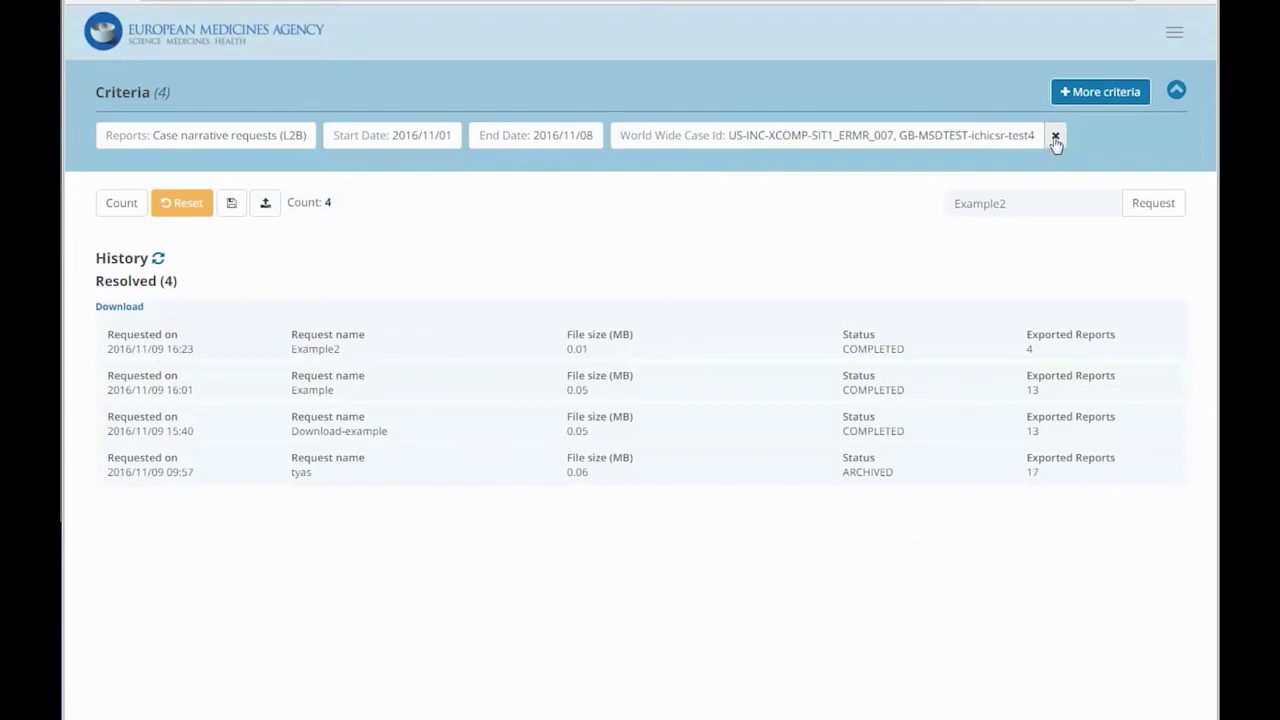
- Reset the search criteria and change the report type to MLM reports
click(188, 204)
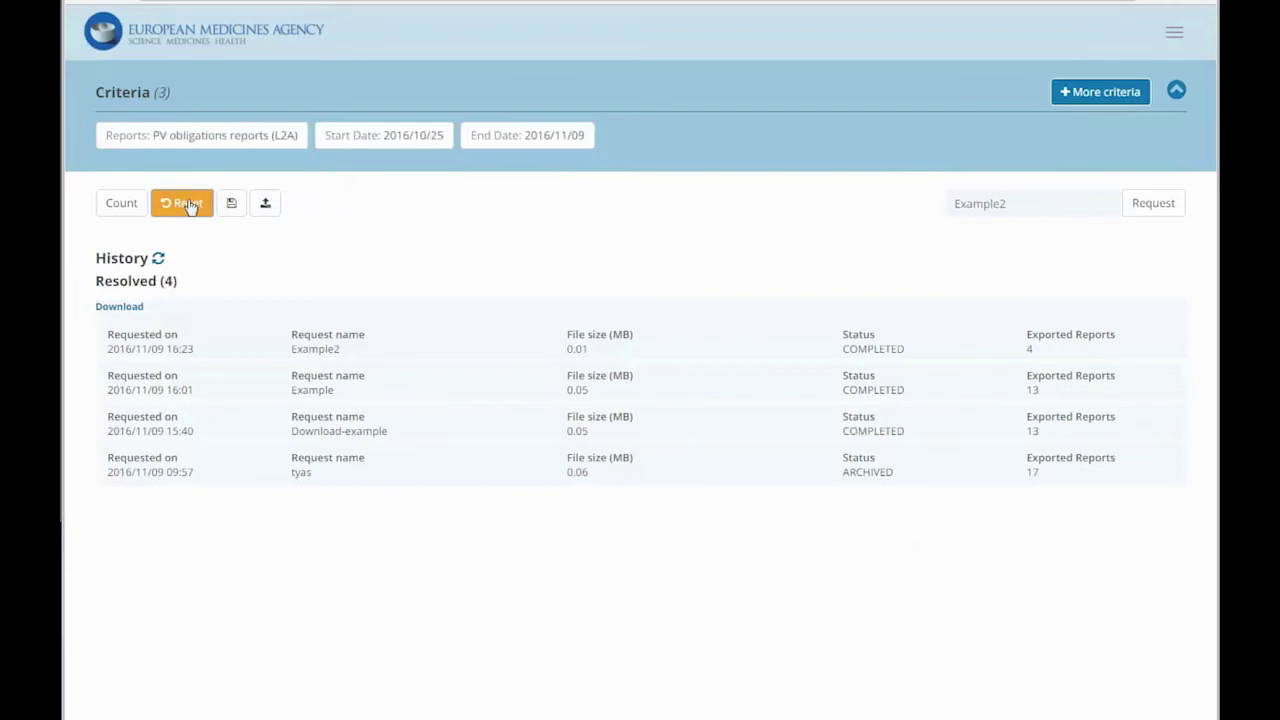
click(230, 143)
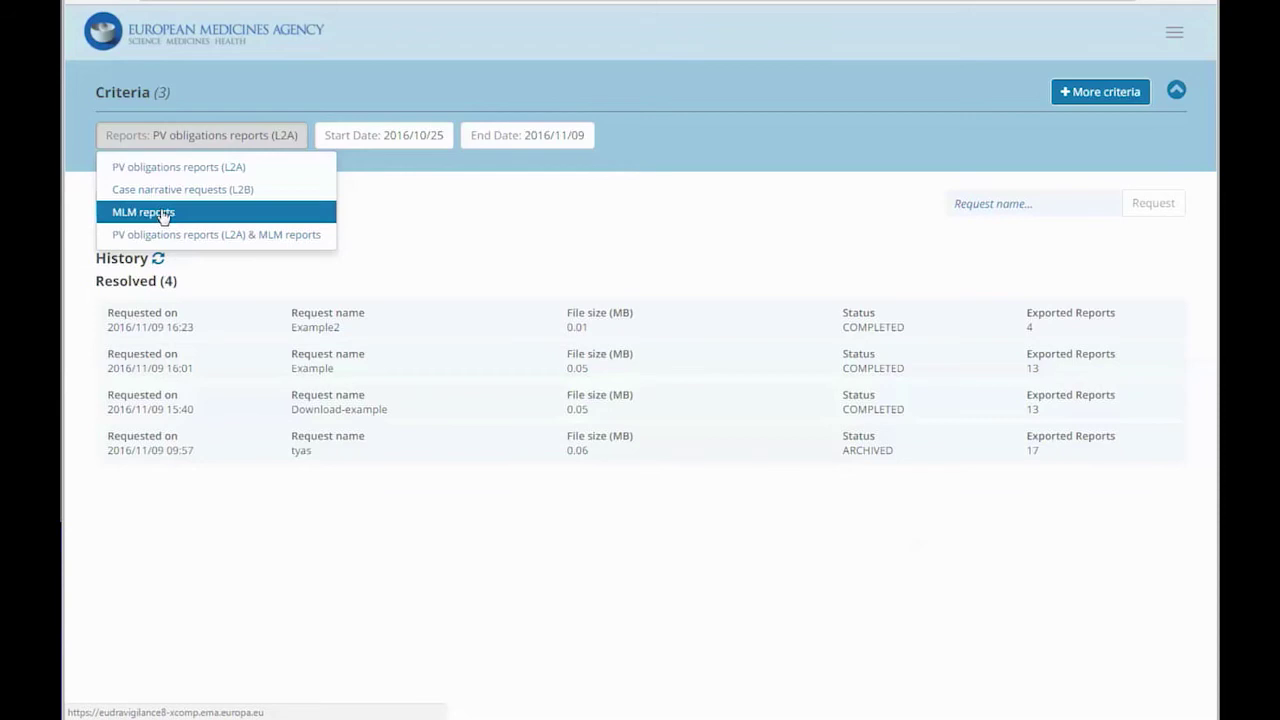
click(163, 213)
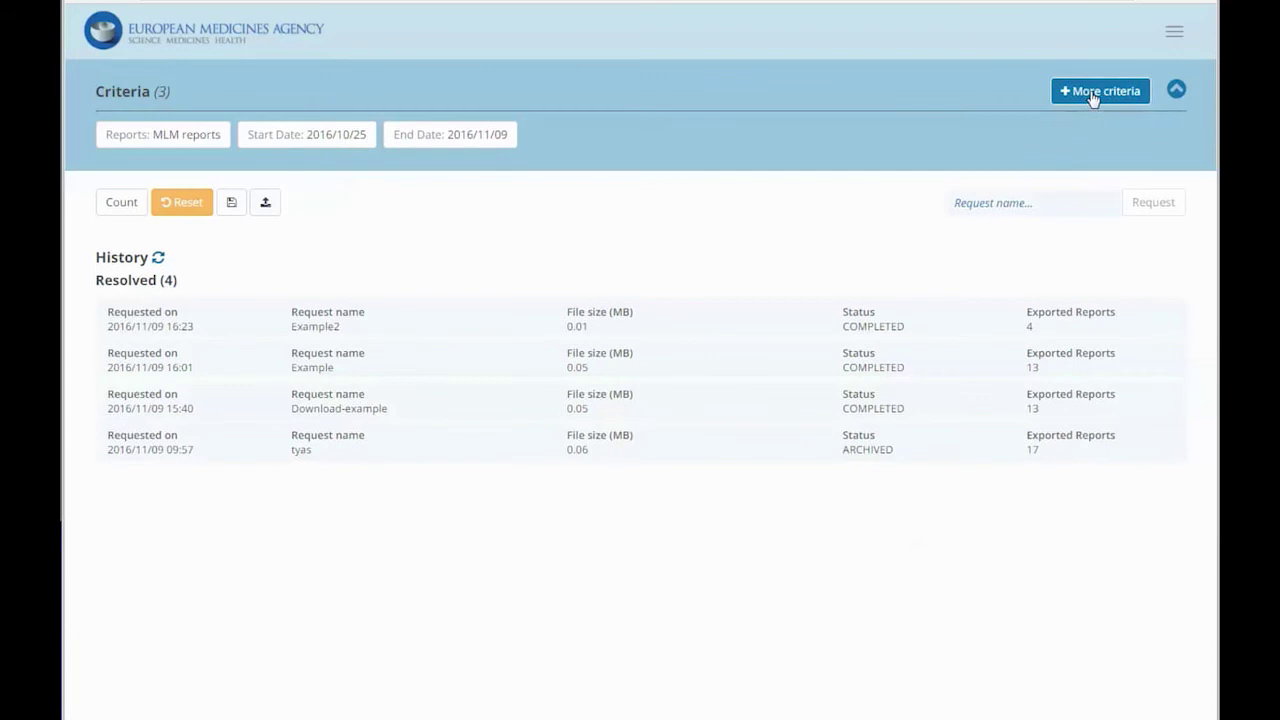
- Add an Active Substance Mlm Group criterion and set it to PARACETAMOL
click(1094, 99)
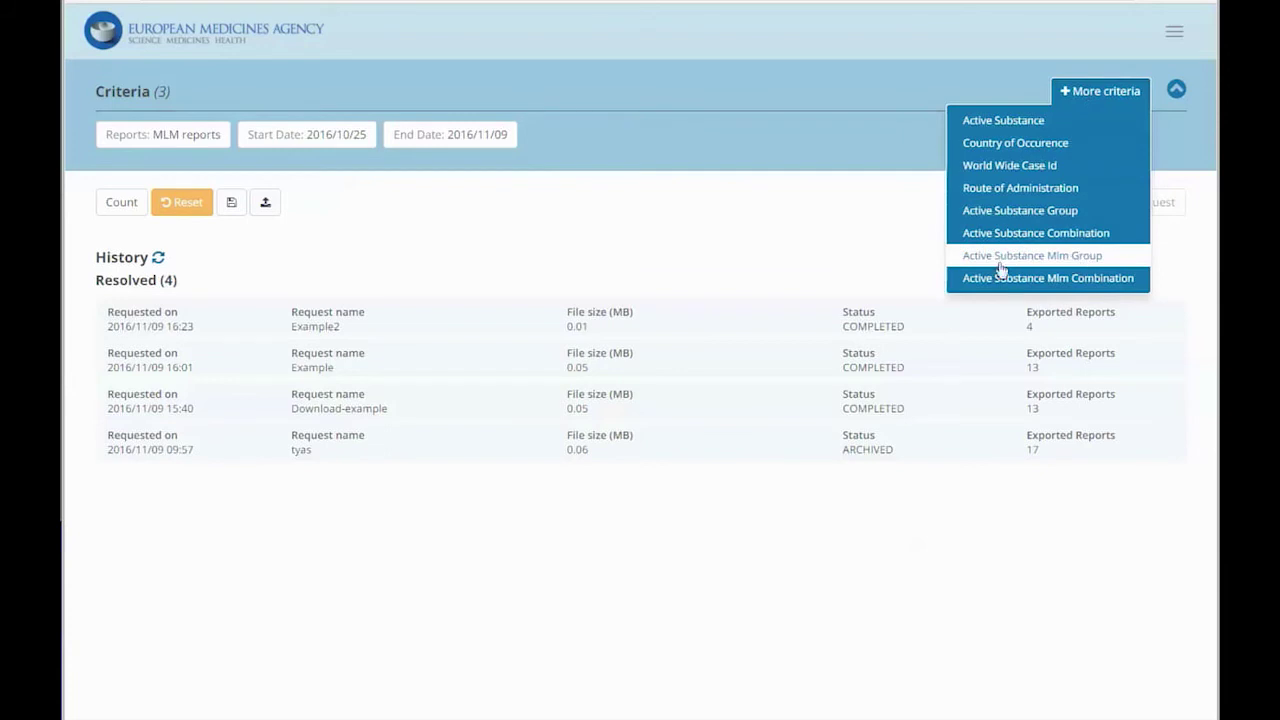
click(1049, 263)
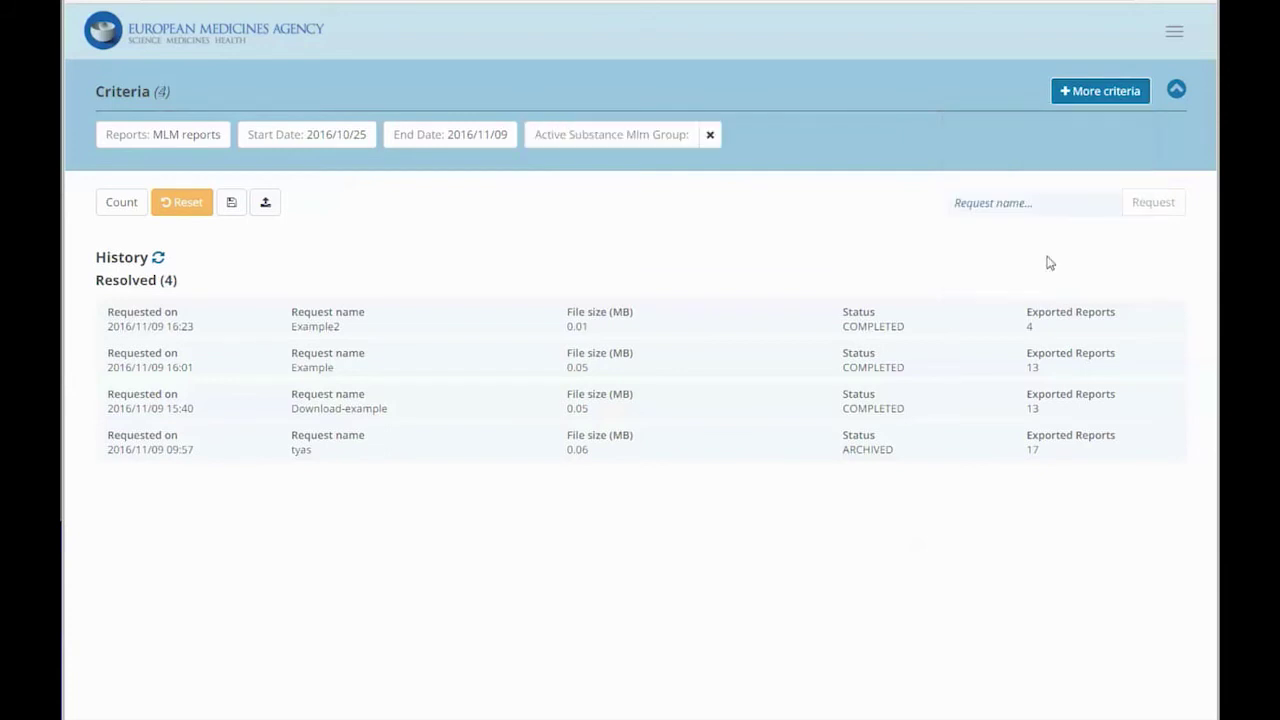
click(637, 148)
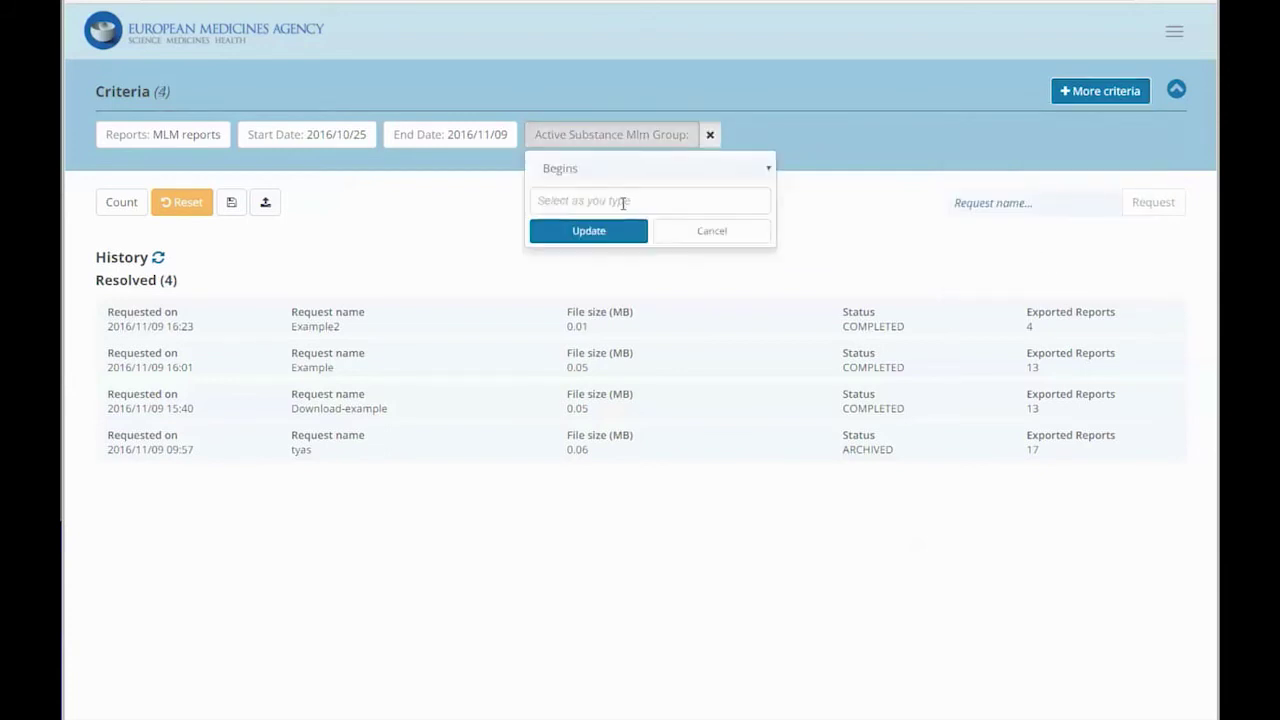
click(622, 202)
text(paracetamo)
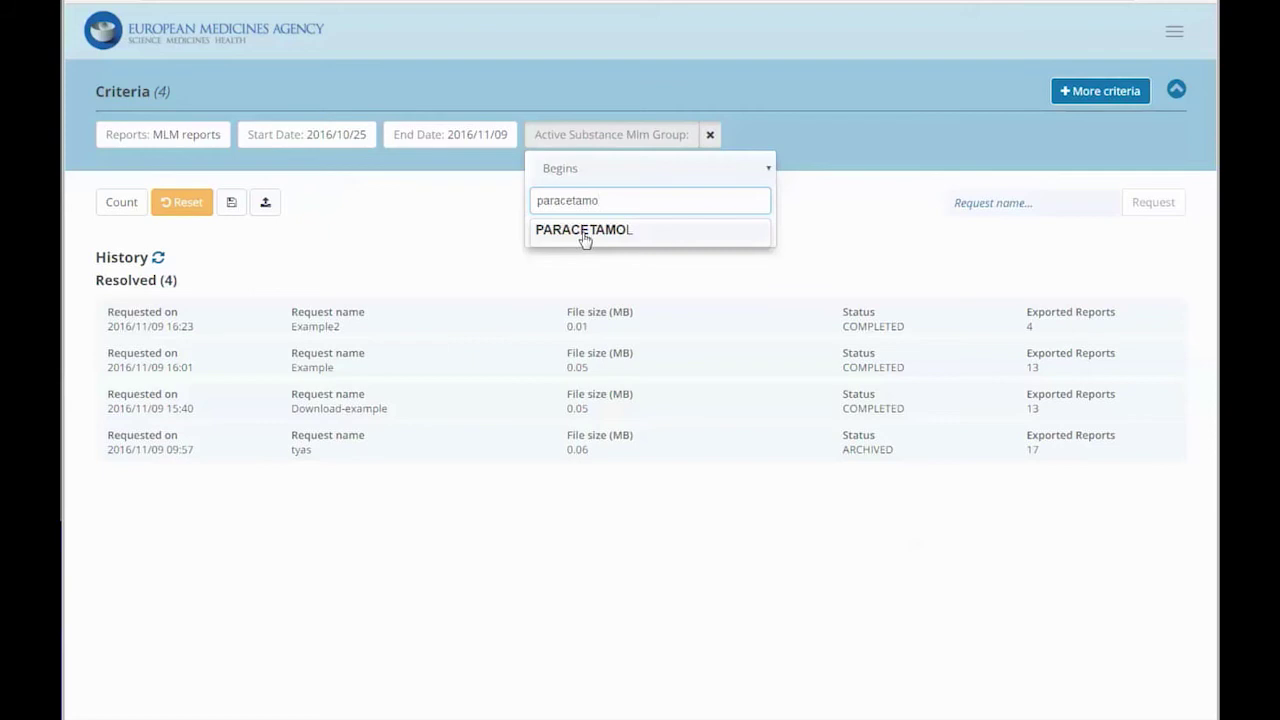
click(585, 232)
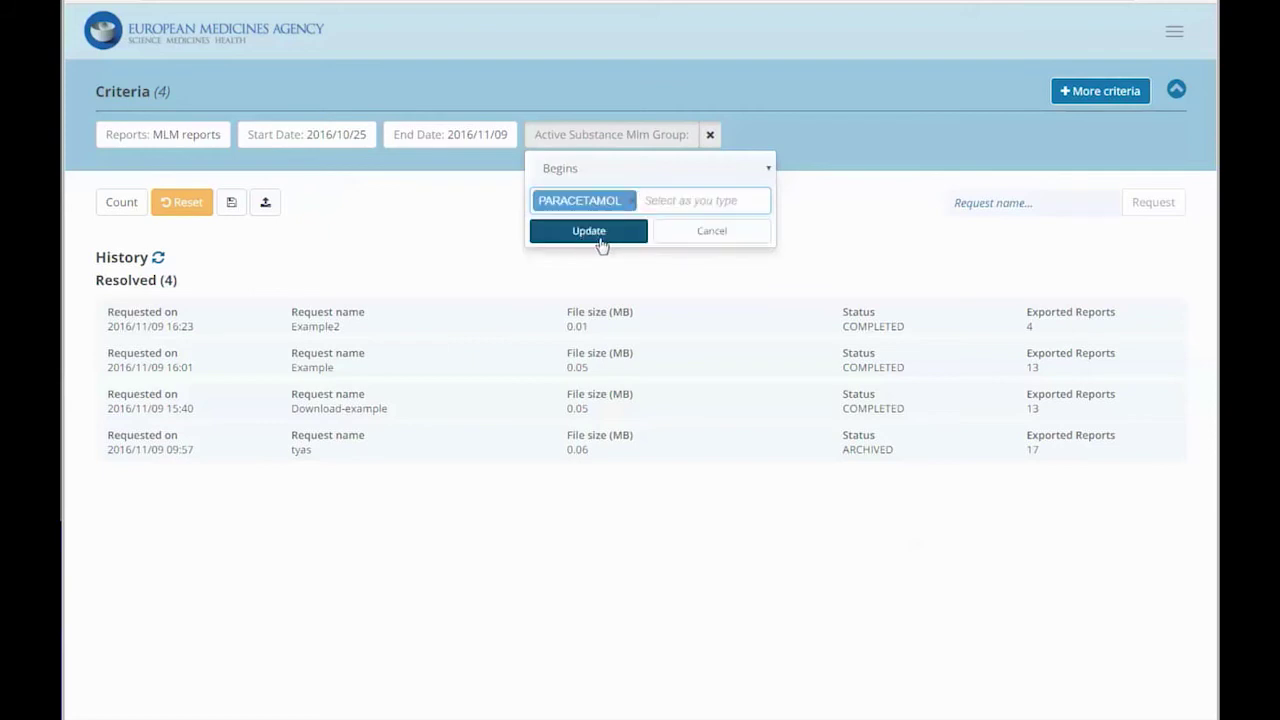
click(599, 240)
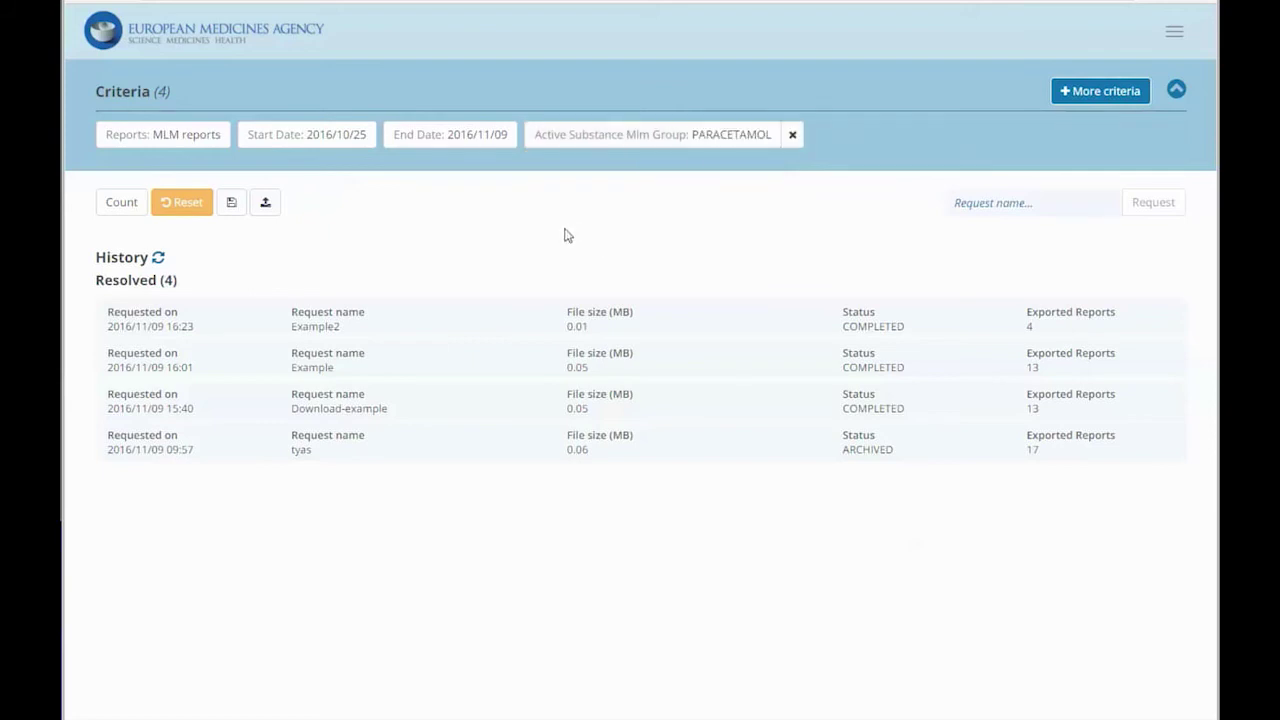
- Count the matching MLM reports, then submit the export as MLM request and refresh the history
click(119, 206)
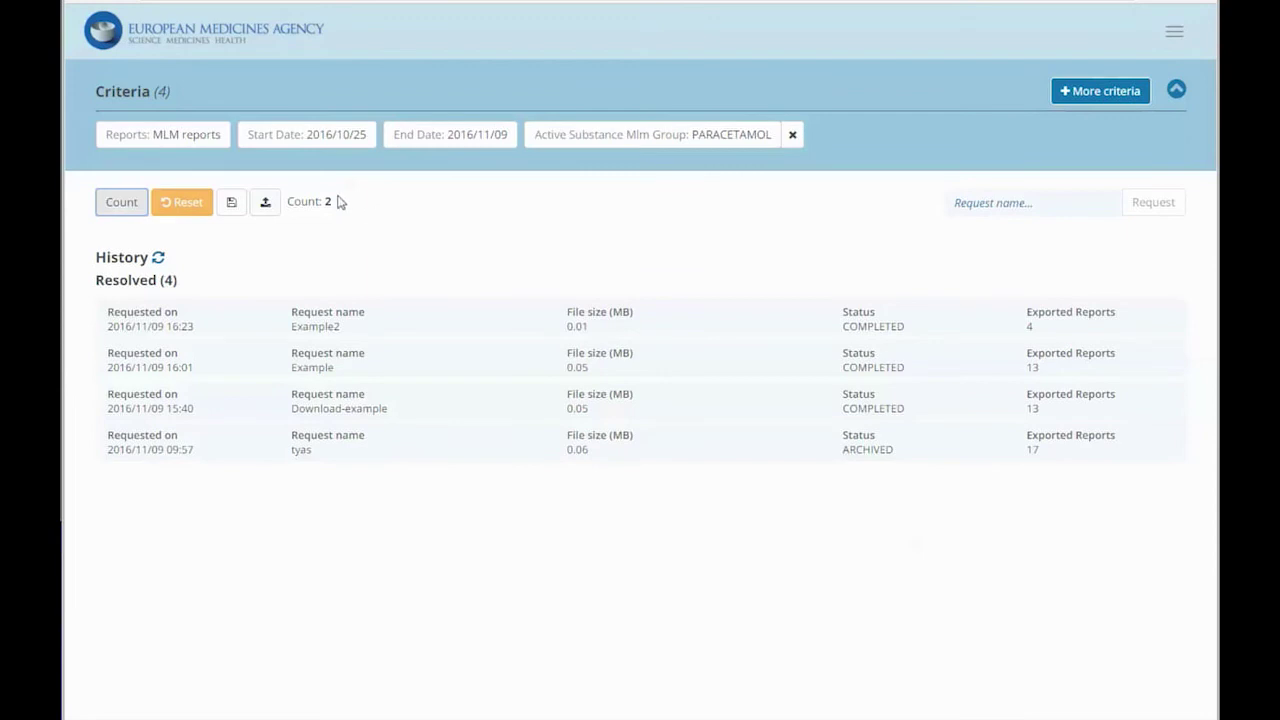
click(984, 192)
text(MLM re)
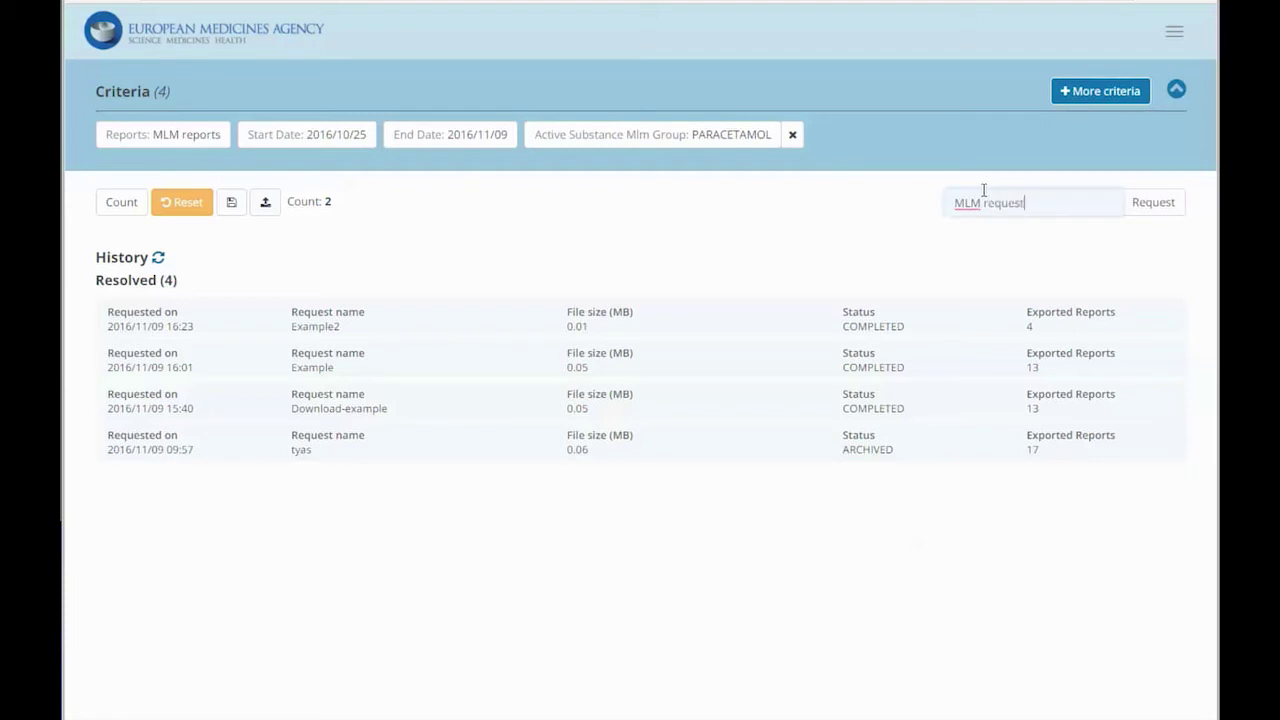
text(quest)
click(1152, 200)
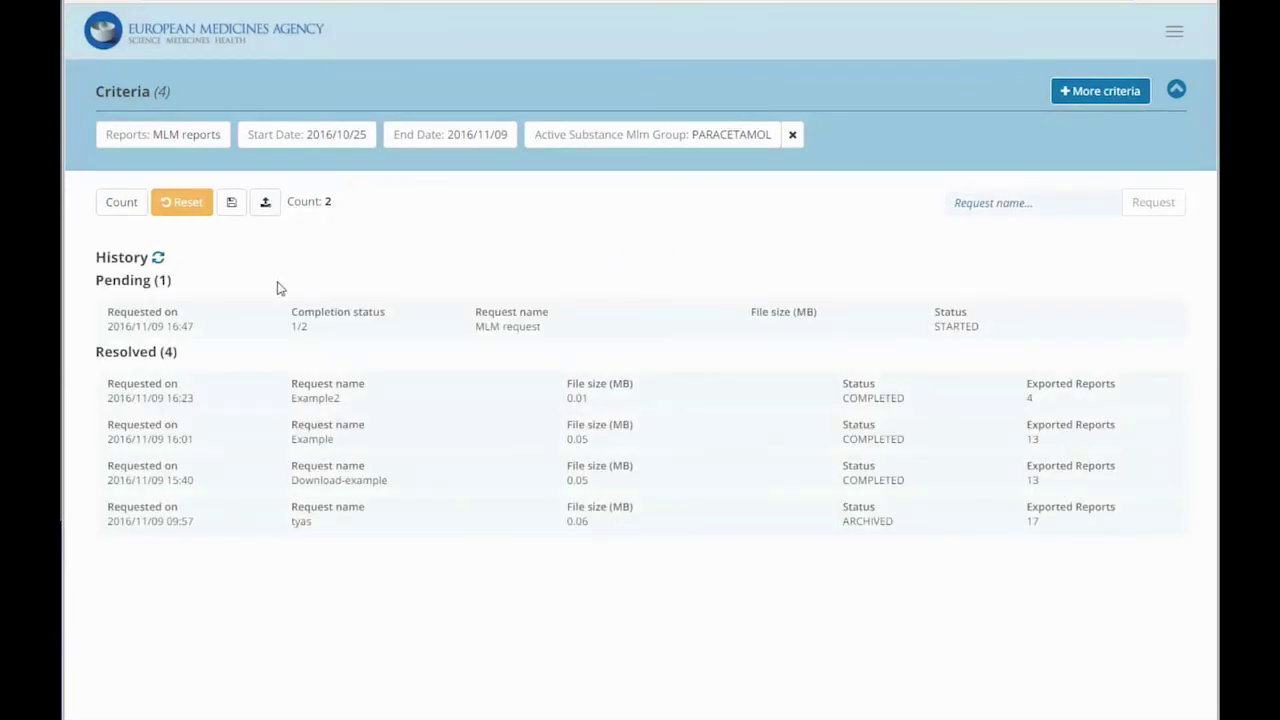
click(158, 258)
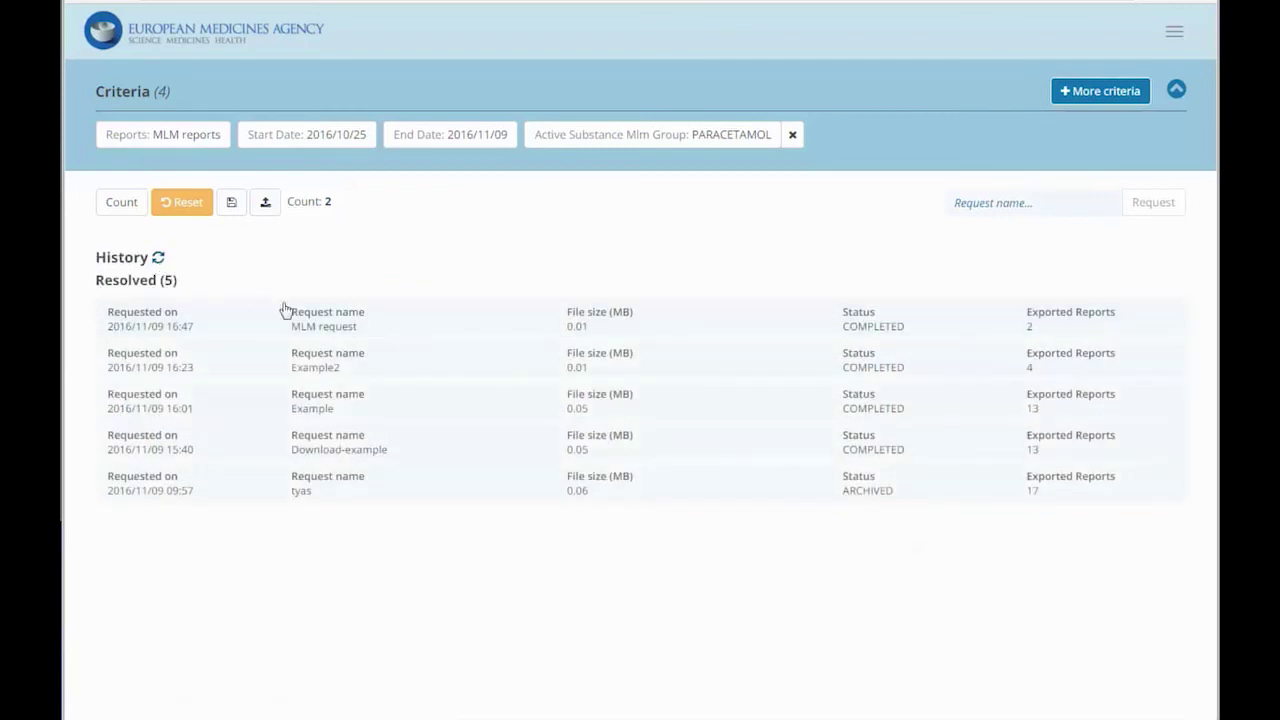
- Download the file of the completed MLM request and view the contents of MLM request.zip
click(297, 332)
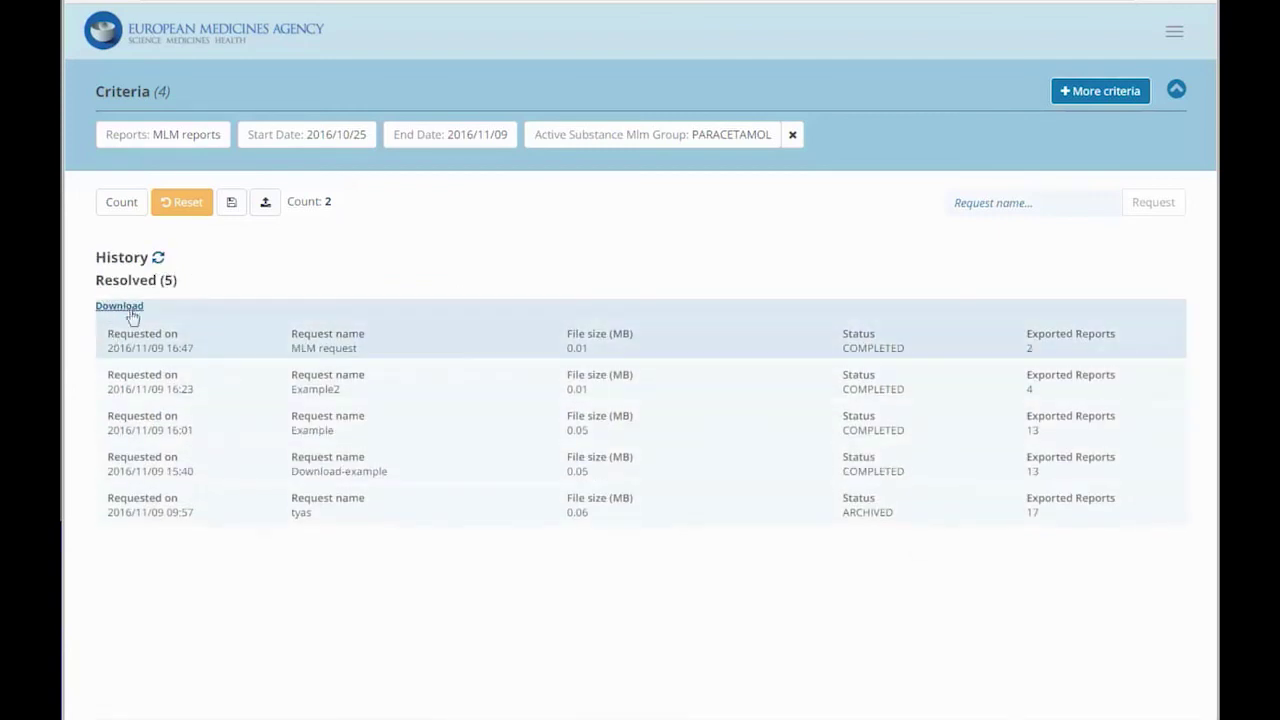
click(120, 306)
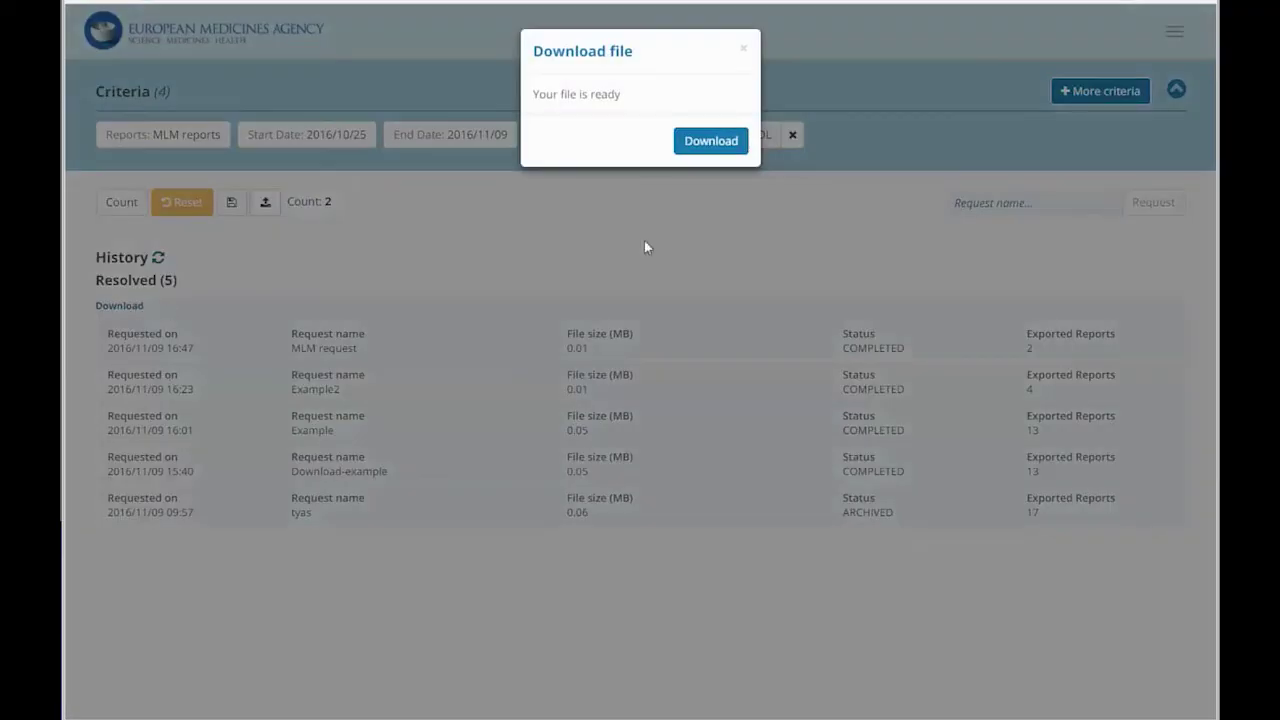
click(728, 145)
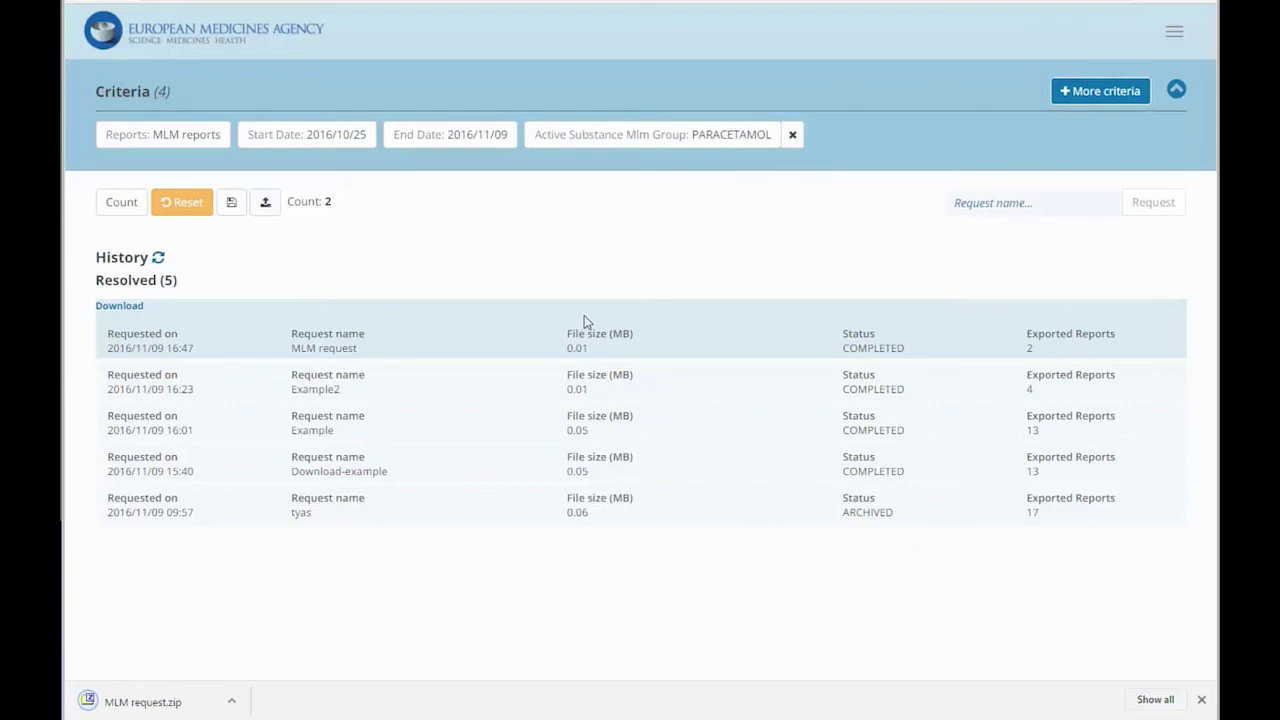
click(175, 704)
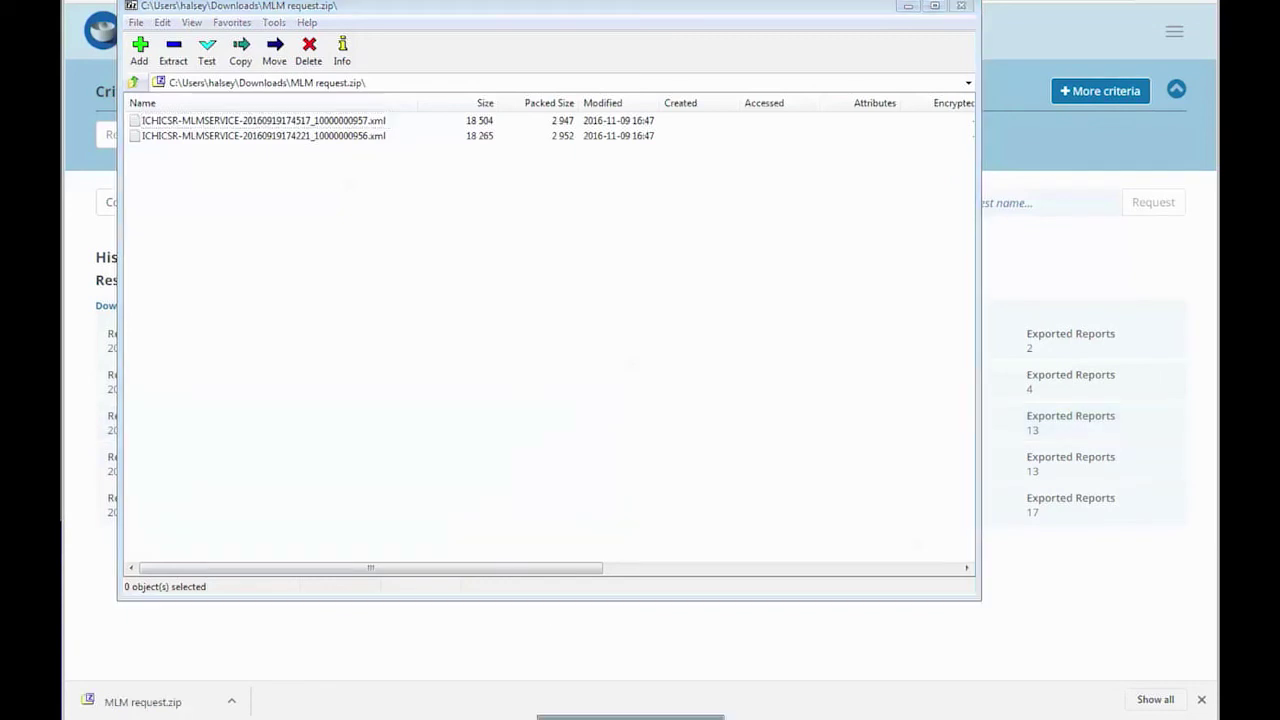
click(845, 705)
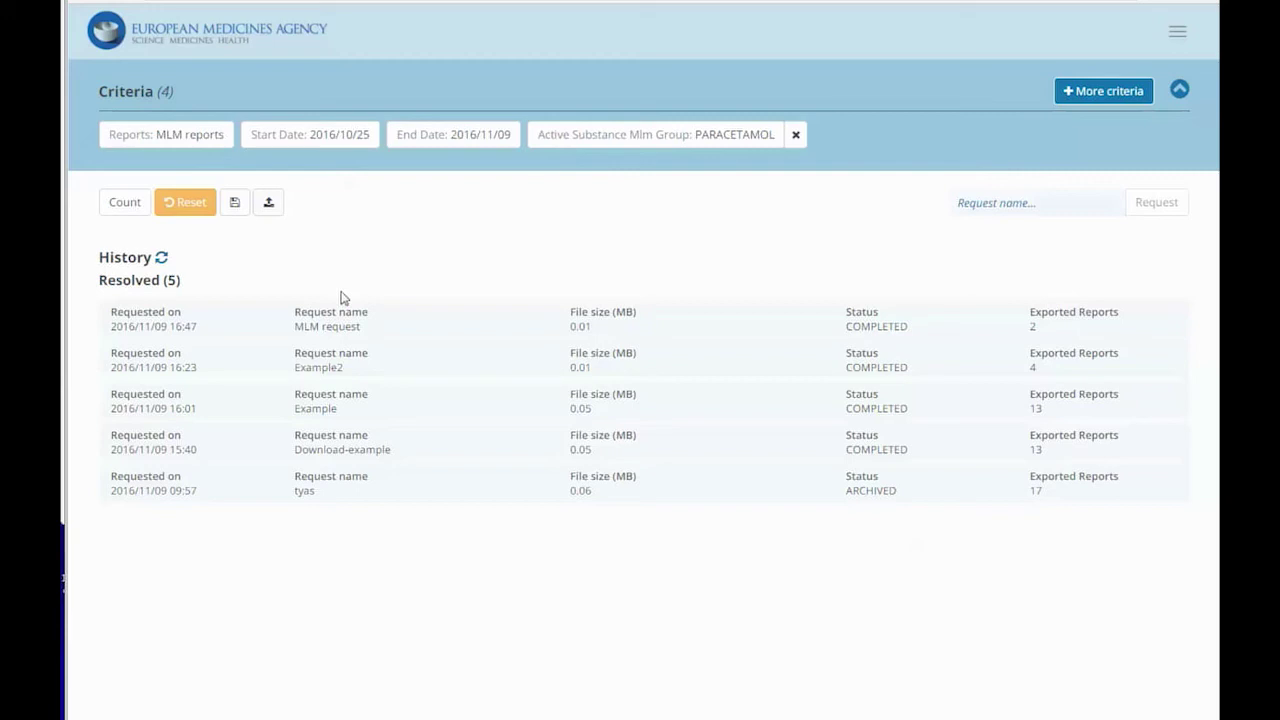
- Save the current search criteria to a JSON file and load them back from search-criteria (3).json
click(234, 204)
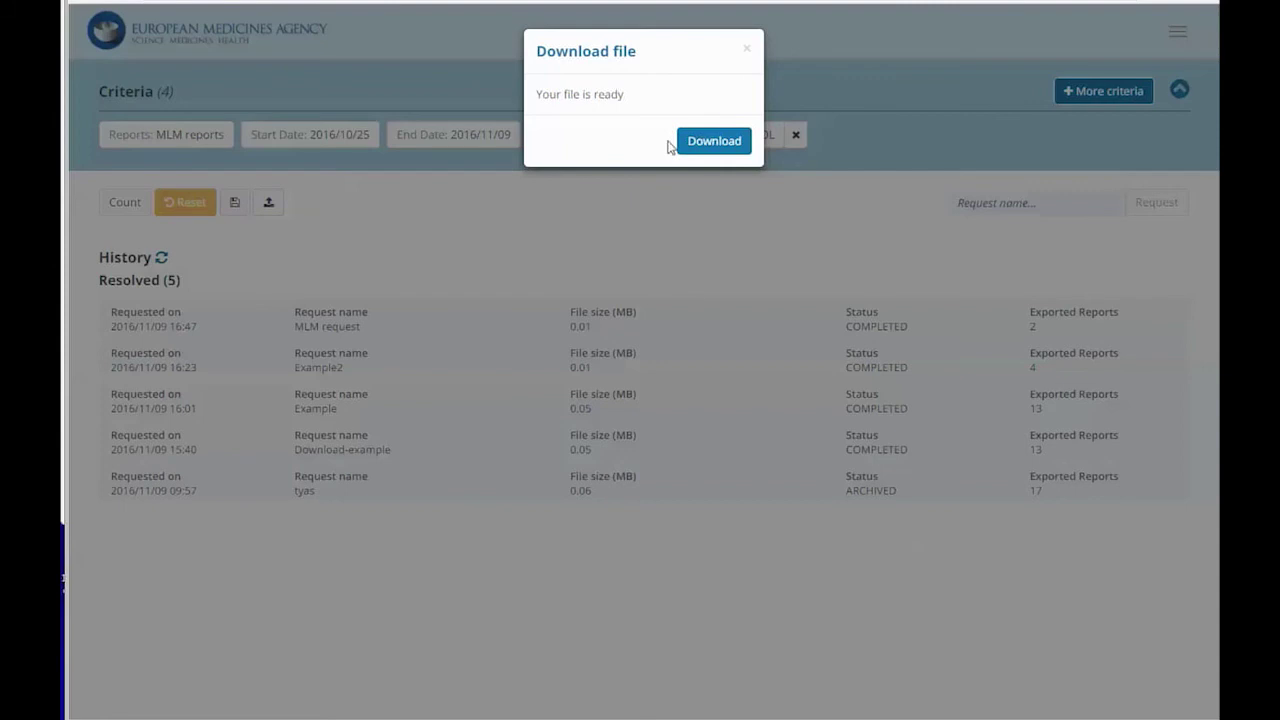
click(716, 142)
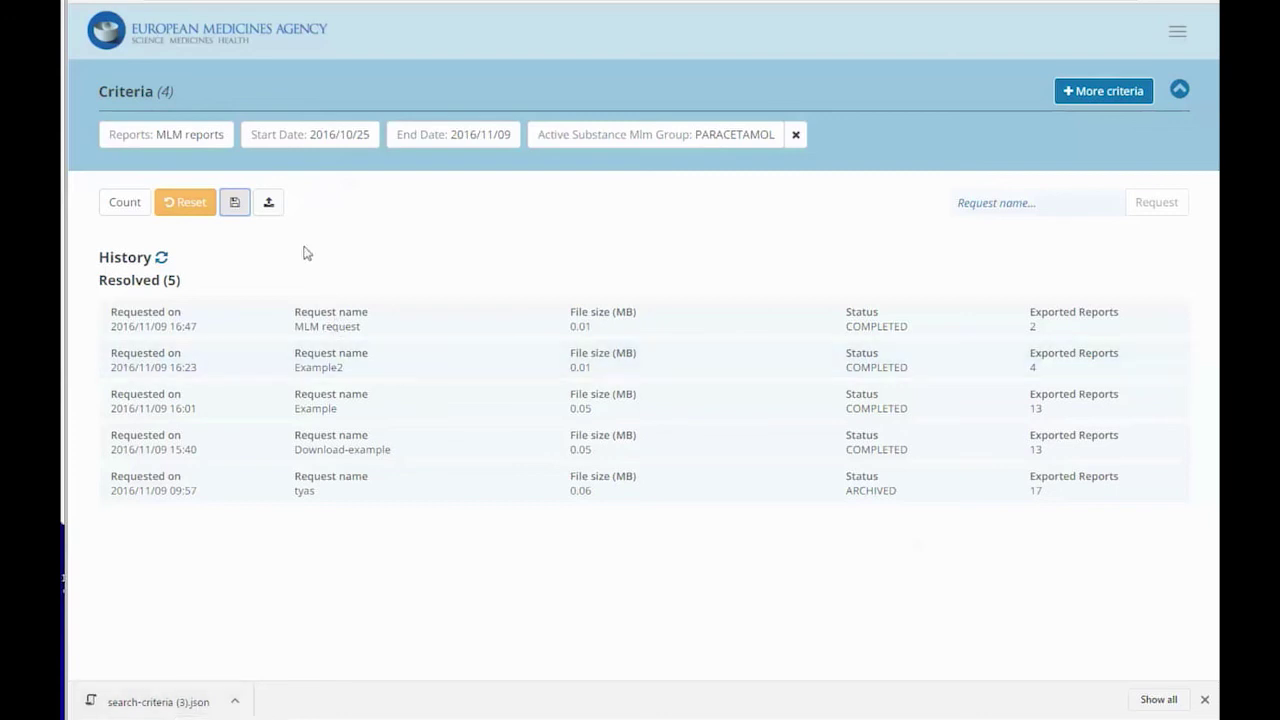
click(268, 208)
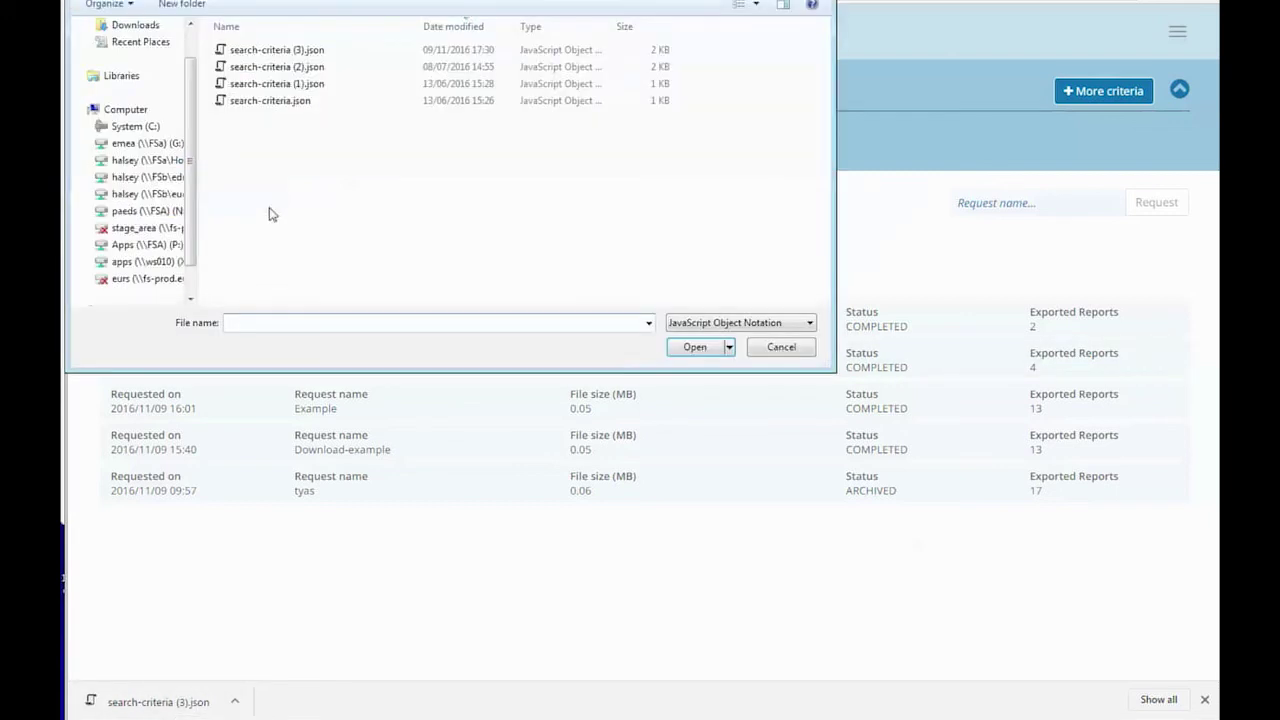
click(307, 50)
click(698, 350)
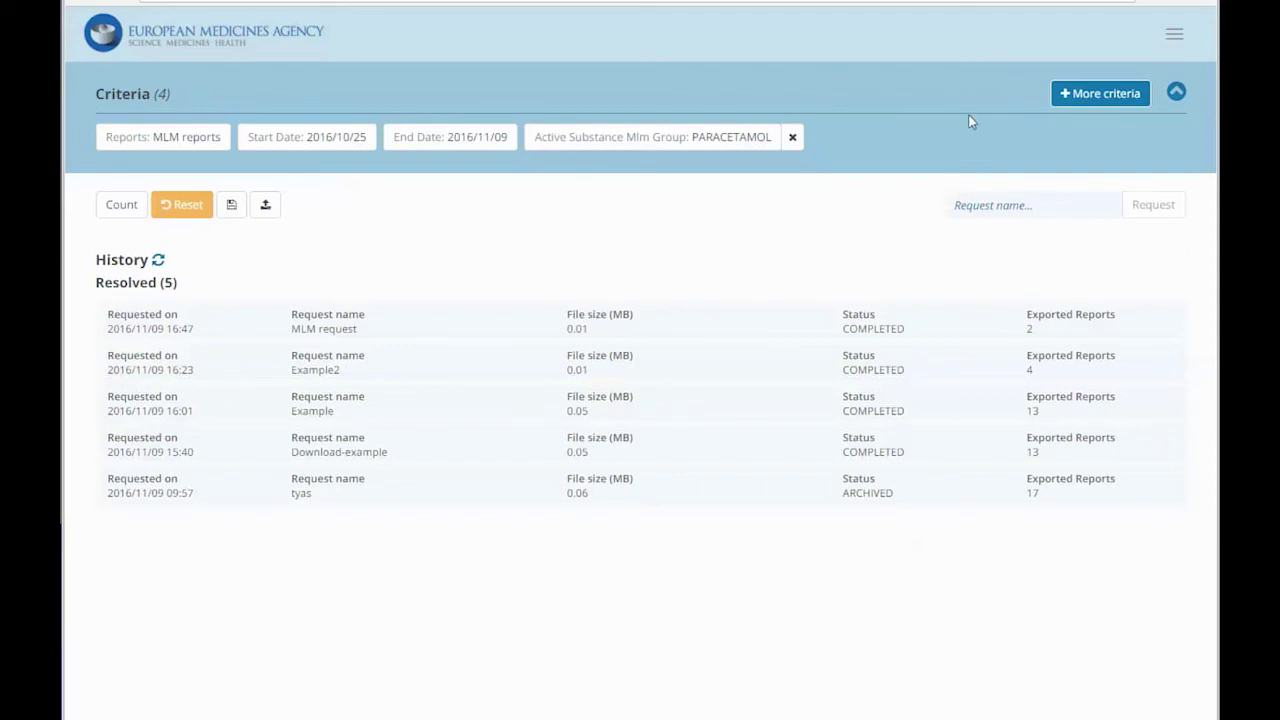
- Leave the bulk export page and open the WEB Trader Inbox
click(1174, 34)
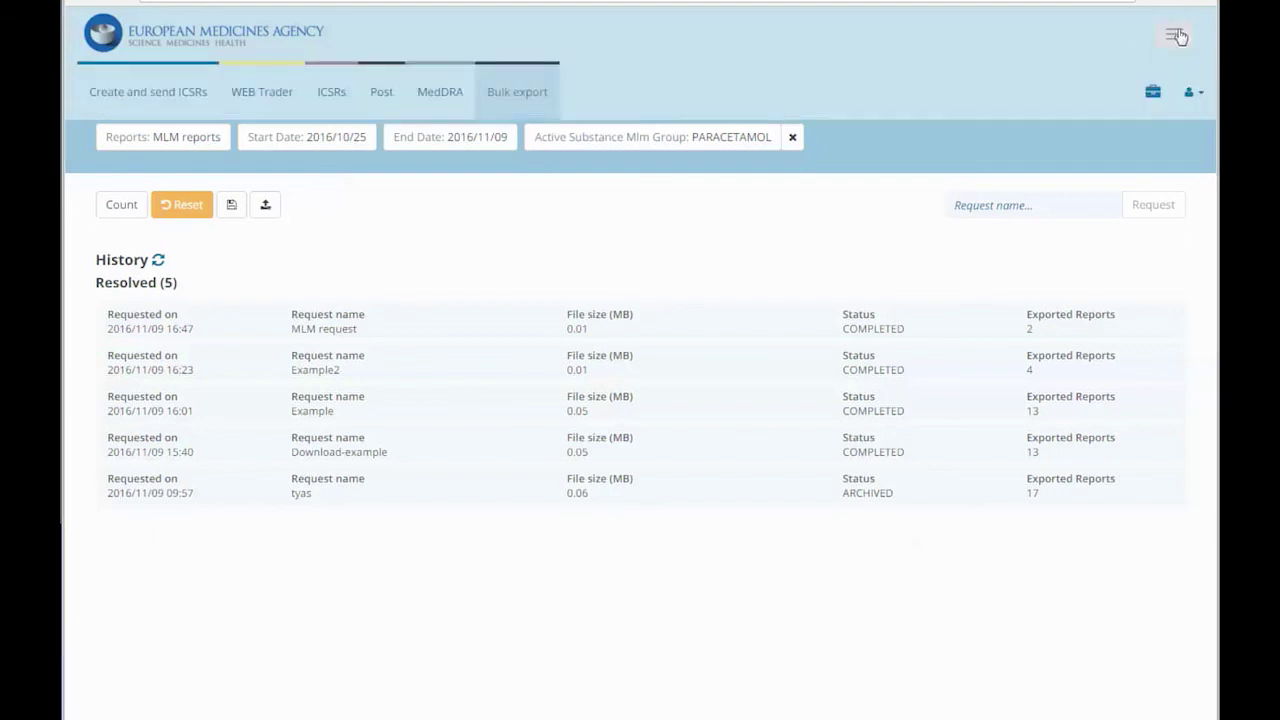
click(264, 94)
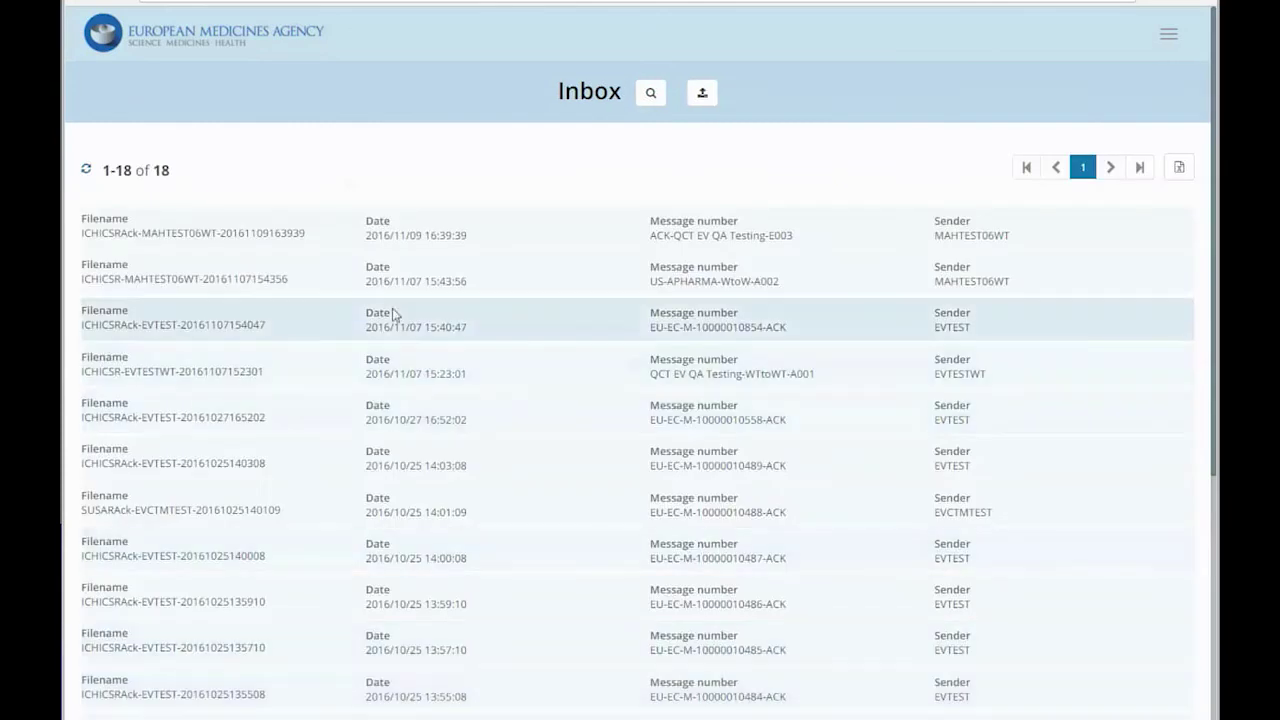
click(244, 274)
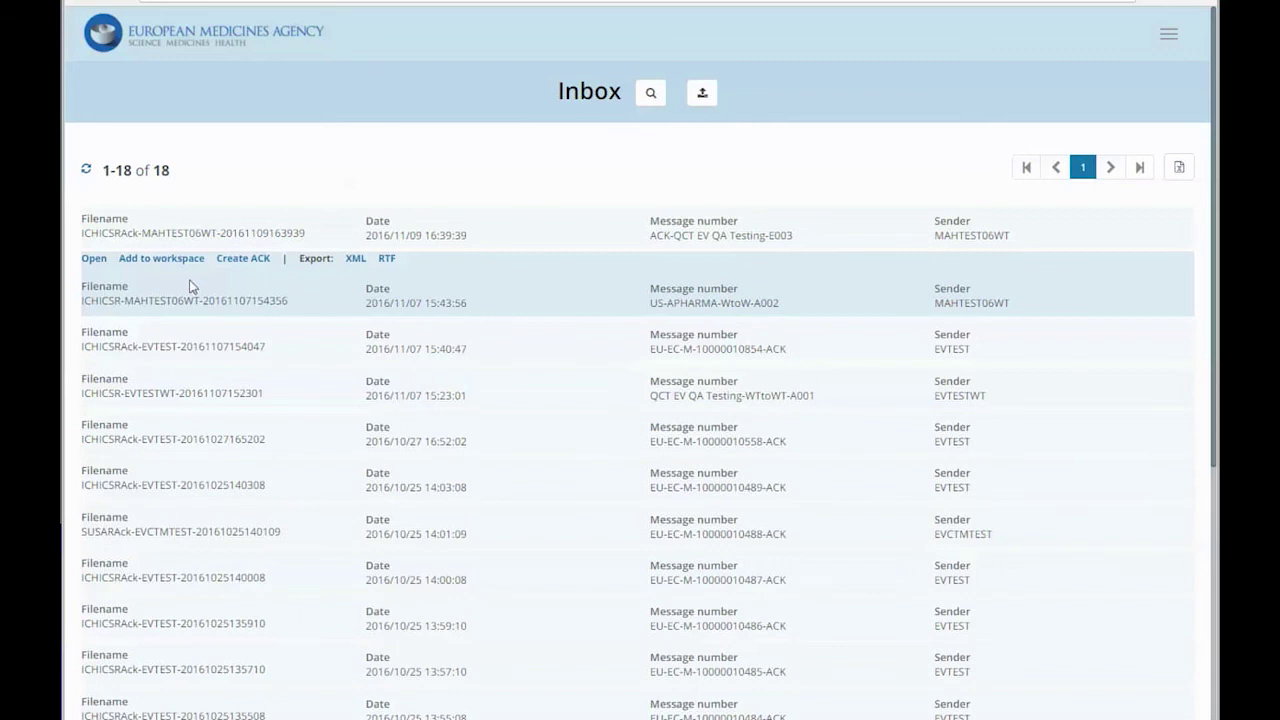
click(355, 259)
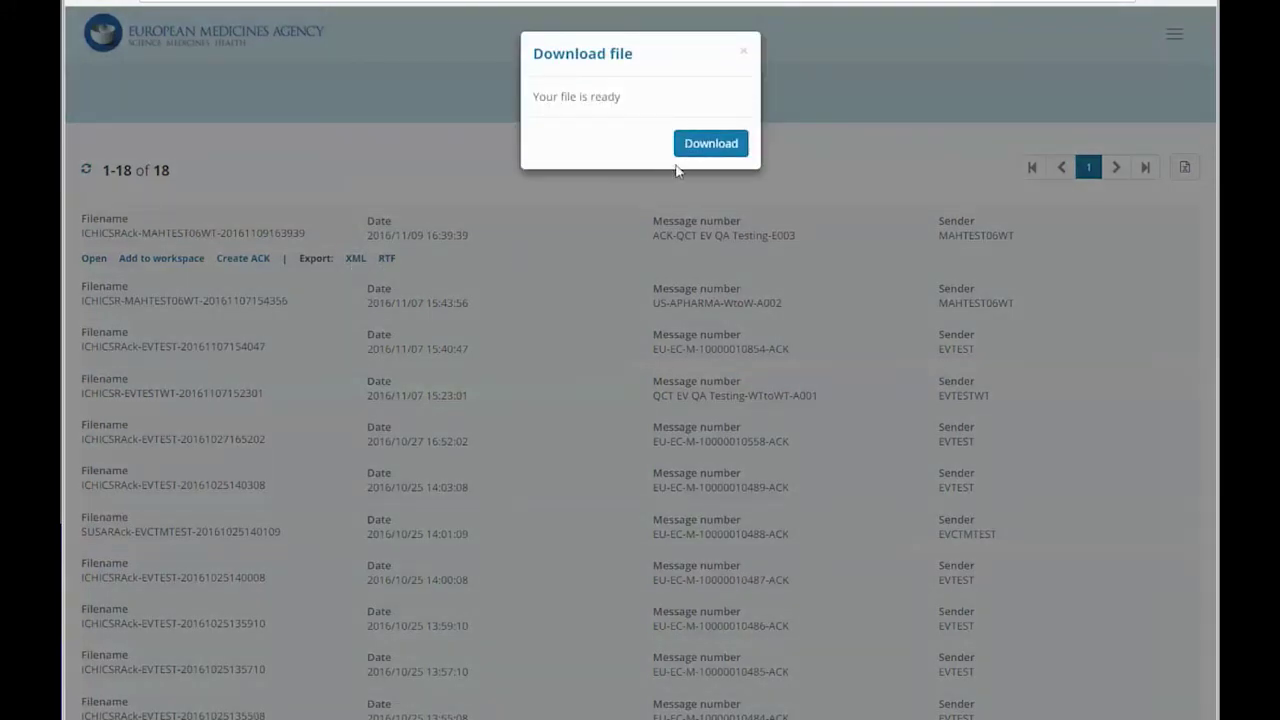
click(709, 147)
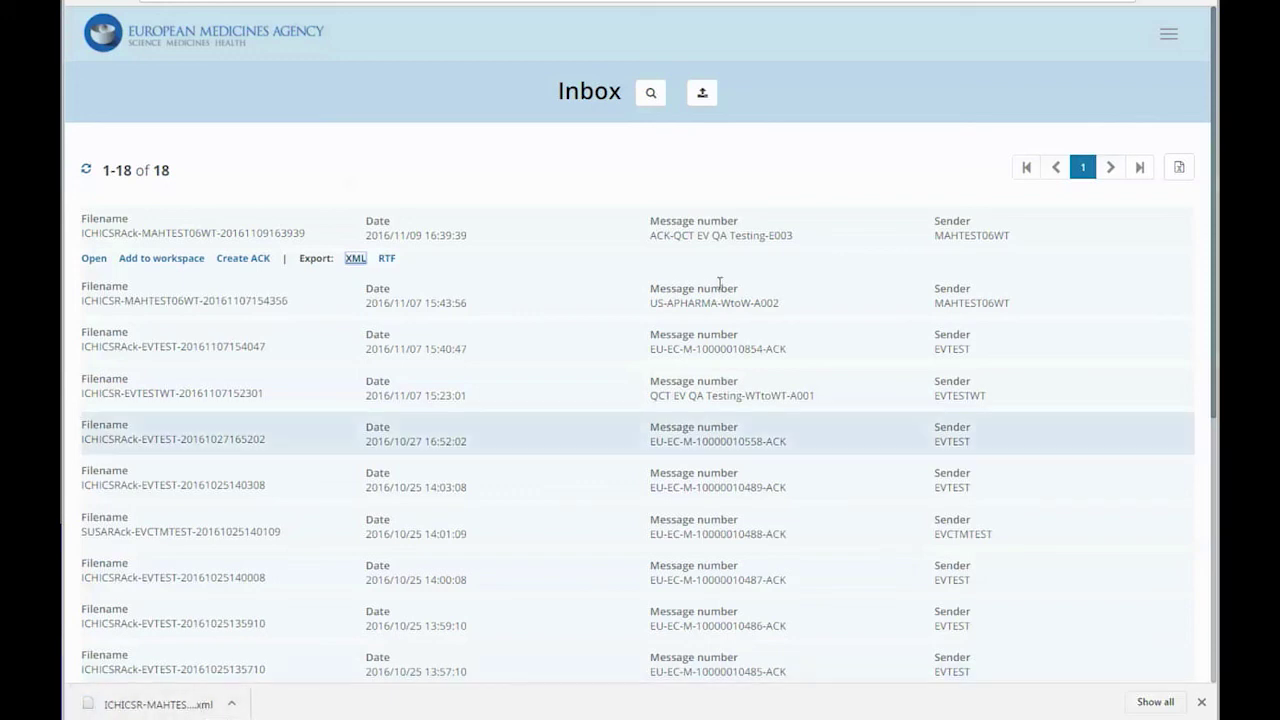
click(702, 94)
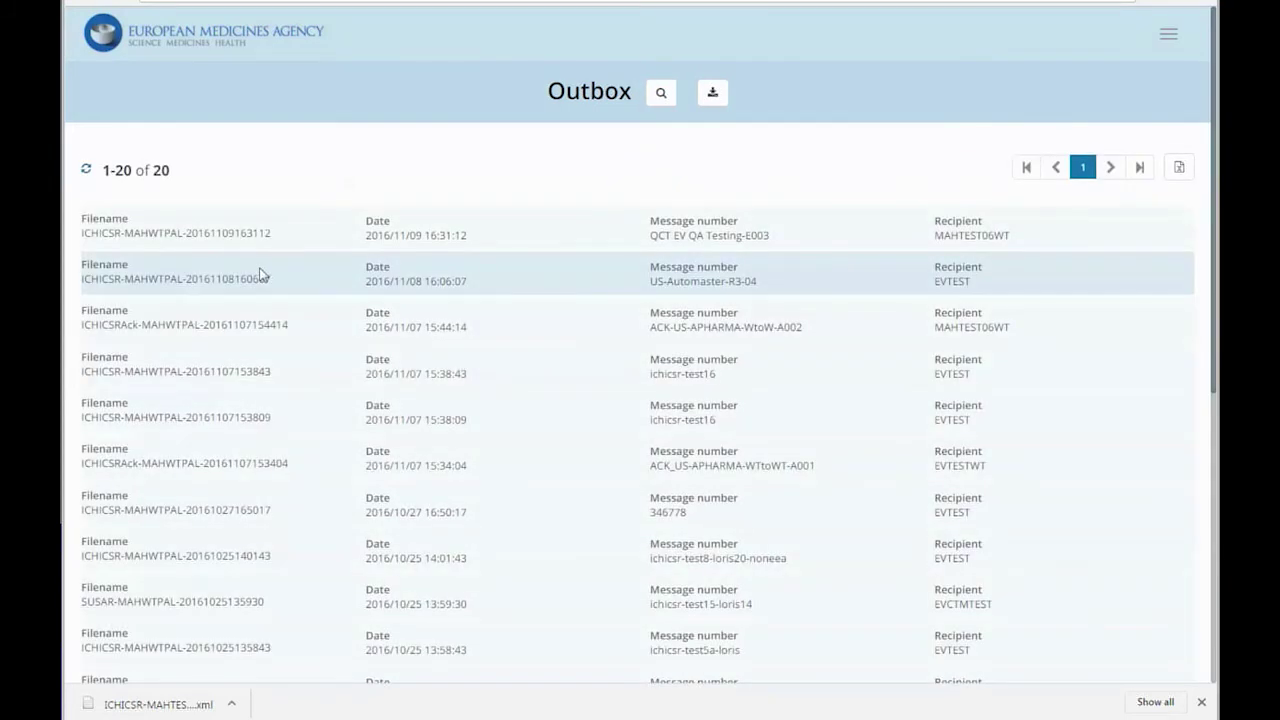
click(262, 275)
click(288, 259)
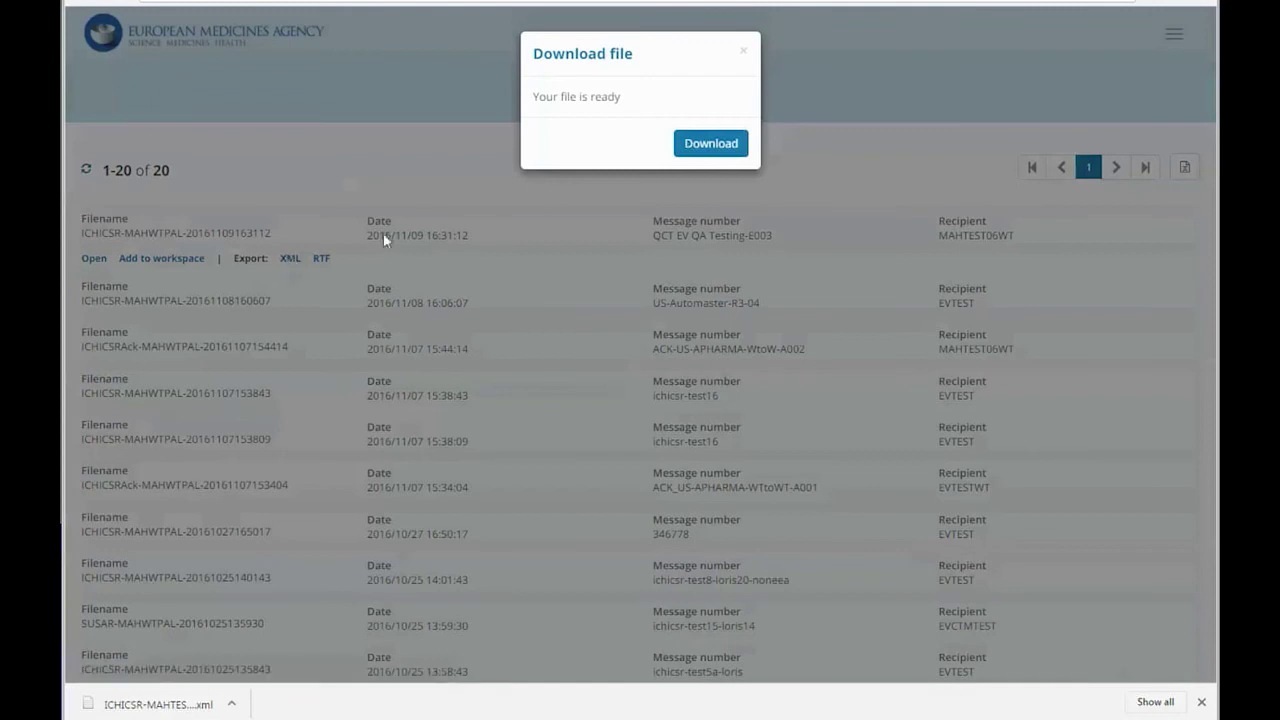
click(711, 142)
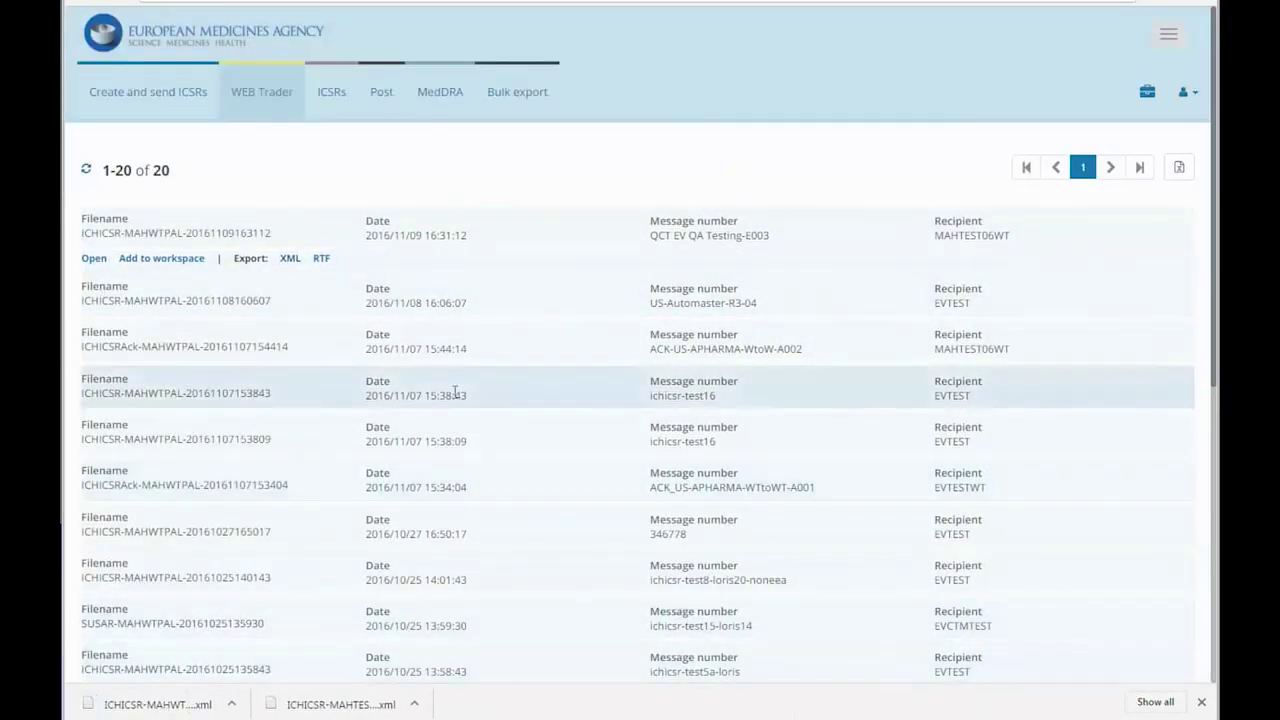
click(321, 258)
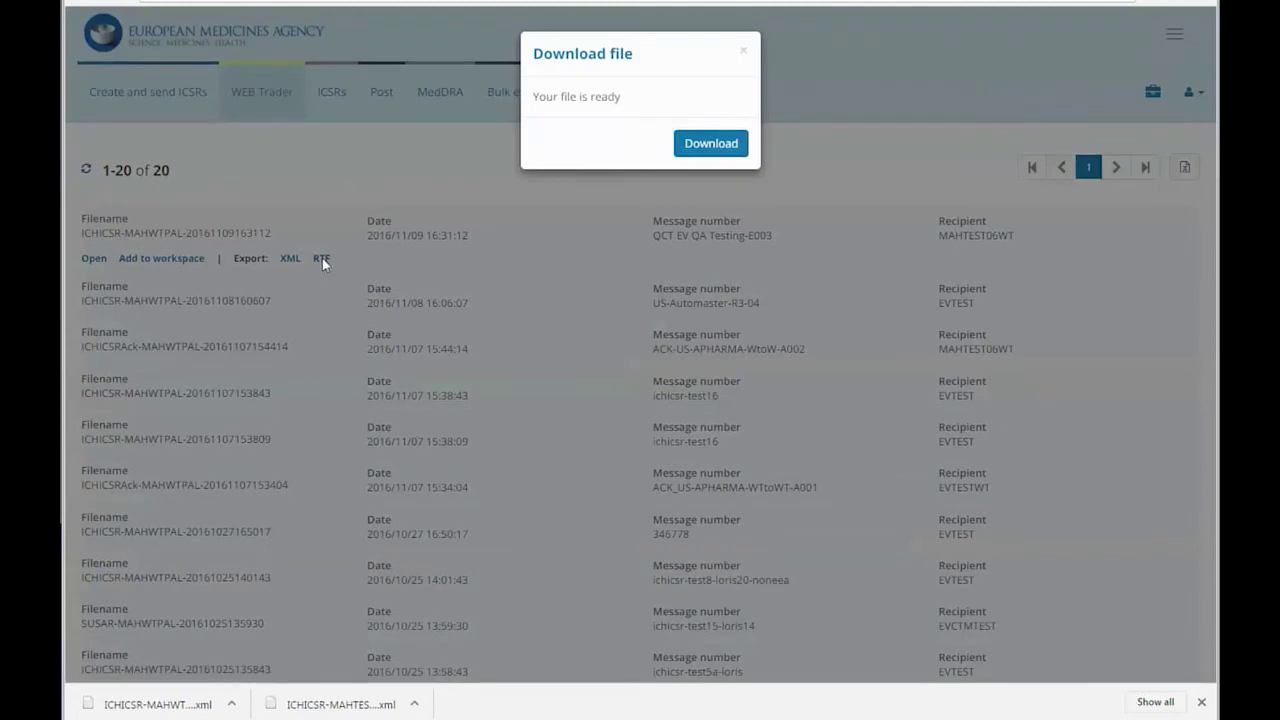
click(709, 143)
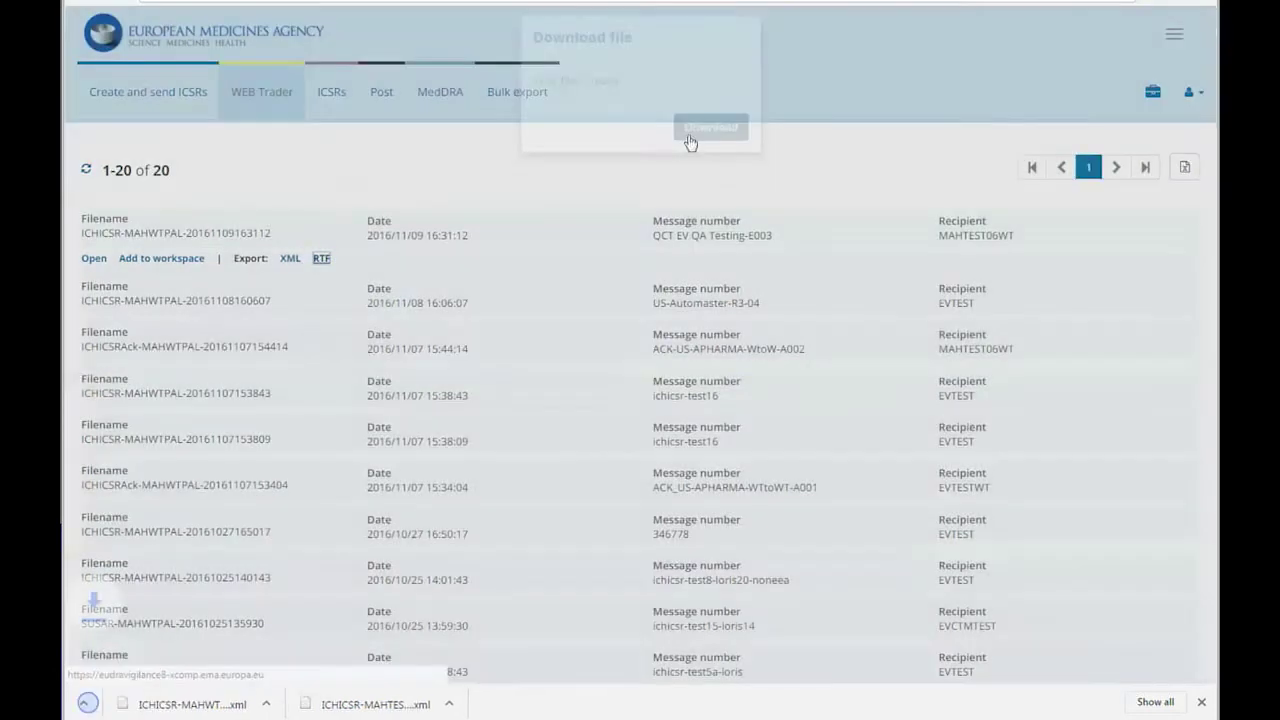
click(150, 704)
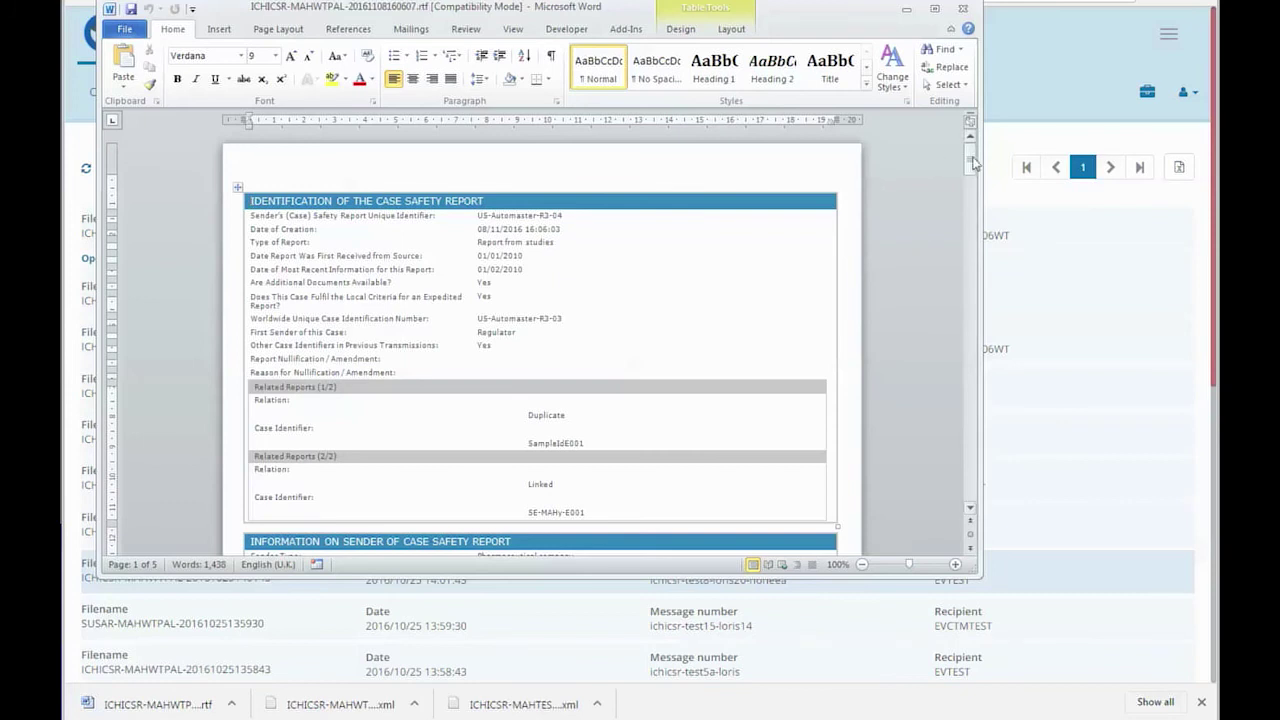
drag(972, 160, 963, 347)
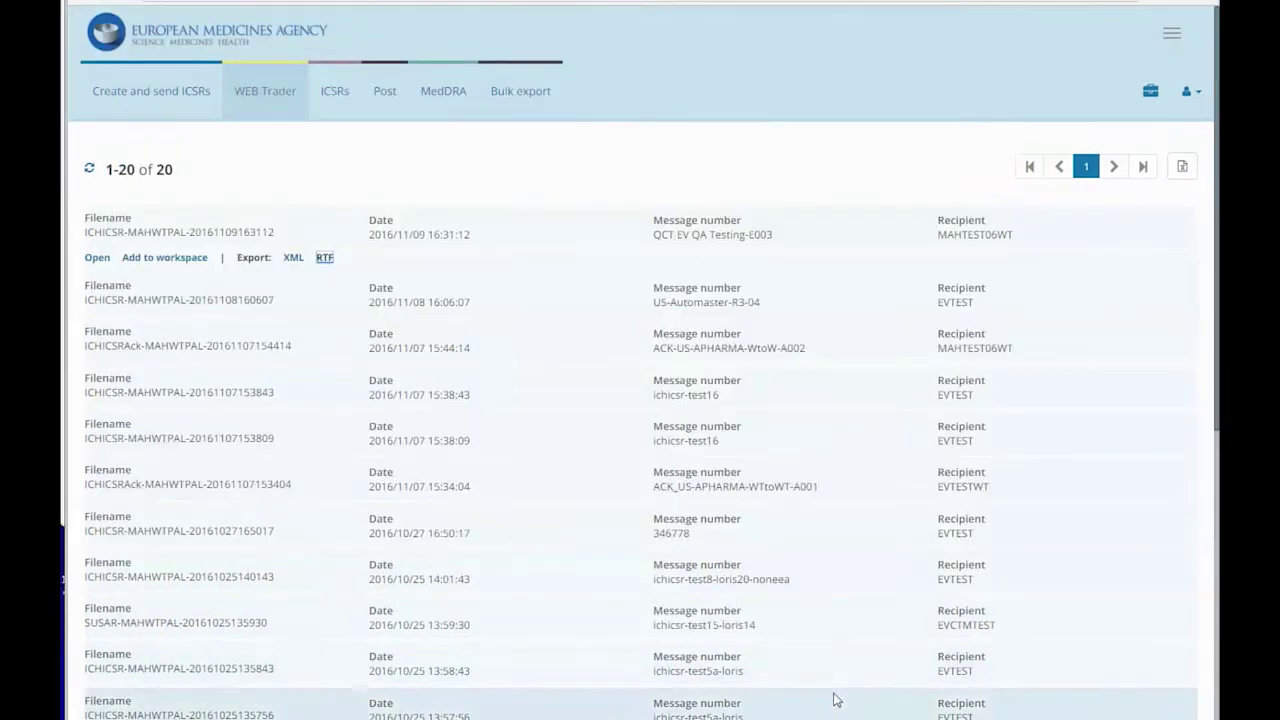
- Go to the ICSRs search and search safety reports for US-INC-XCOMP-SIT1_ERMR_007
click(337, 93)
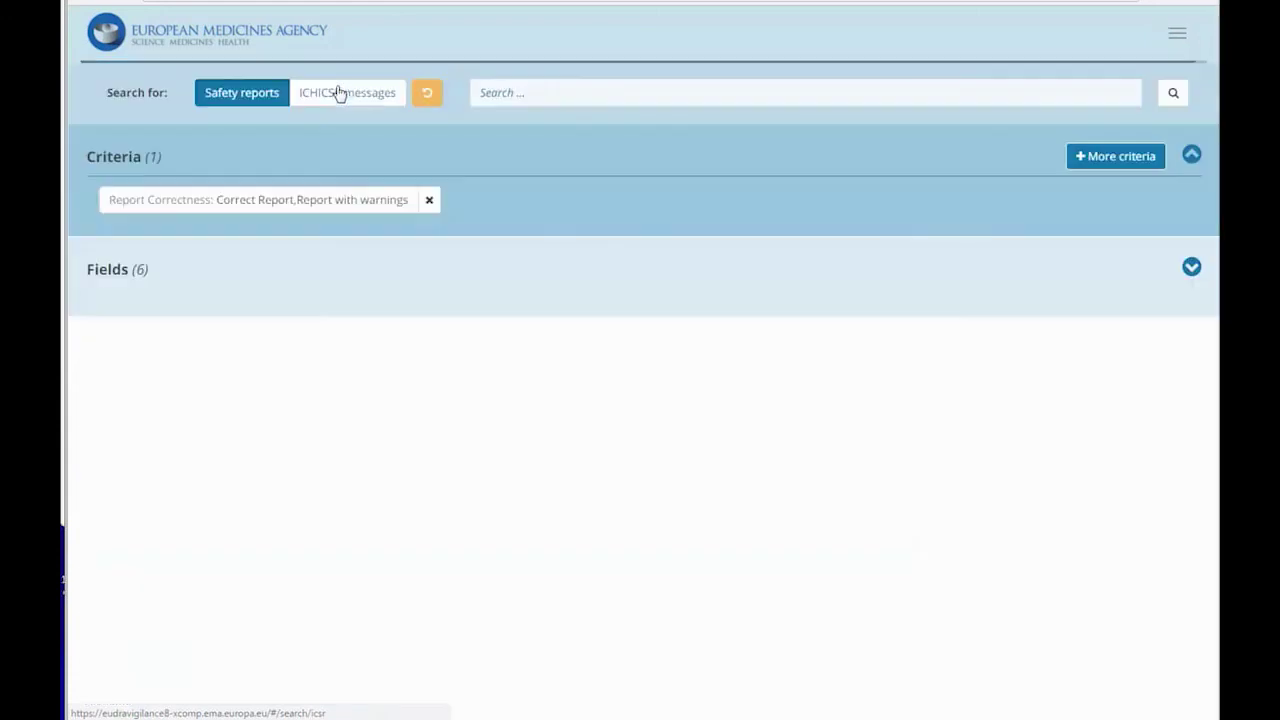
click(621, 89)
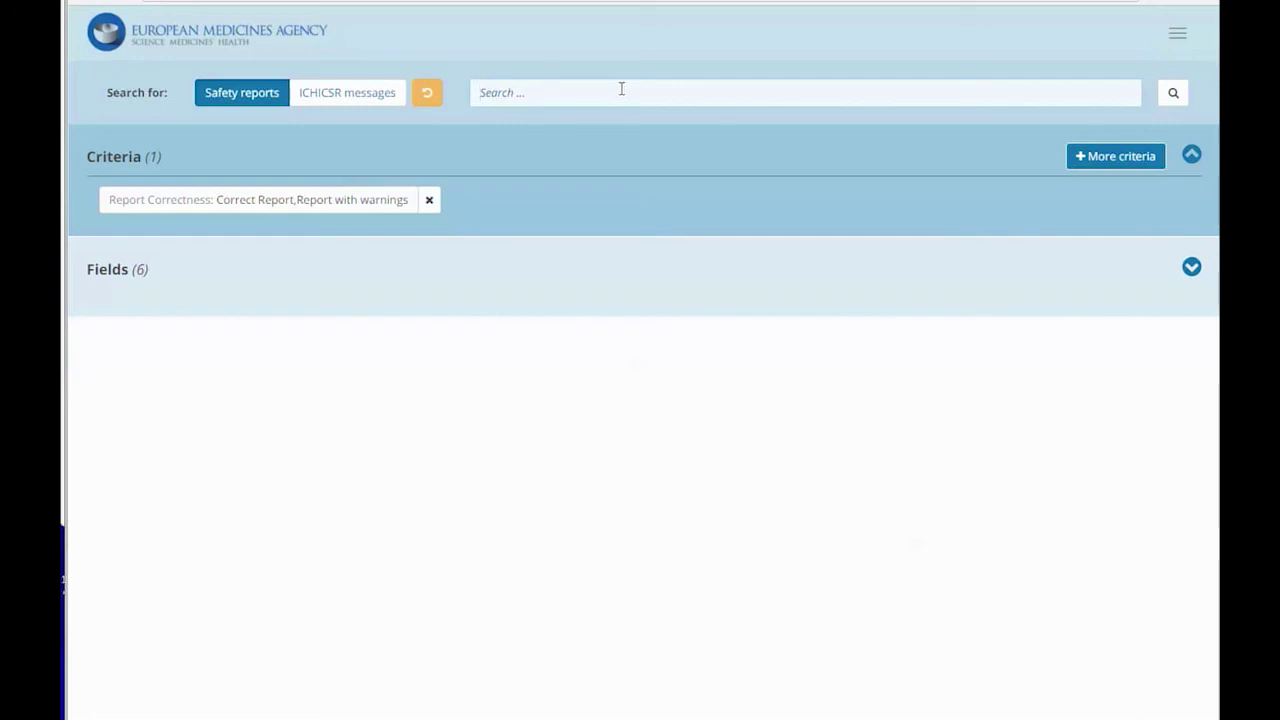
click(621, 89)
text(US-INC-XCOMP-SIT1_ERMR-007)
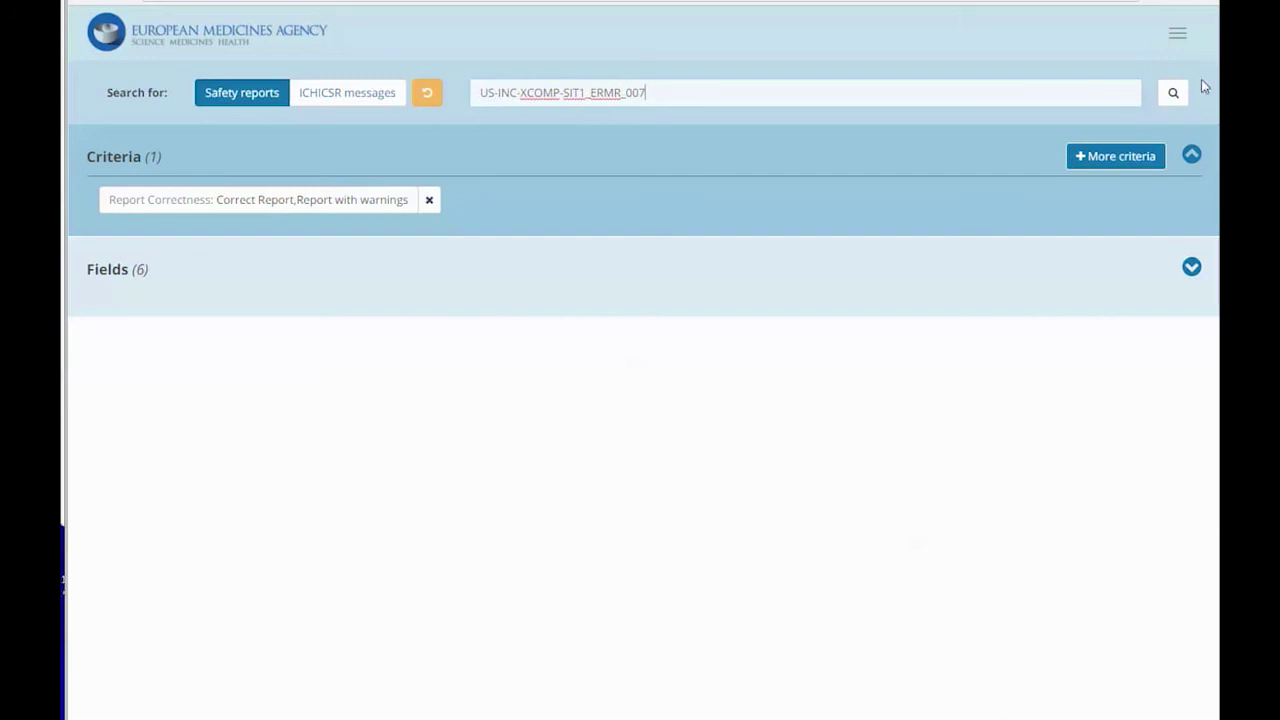
click(1170, 92)
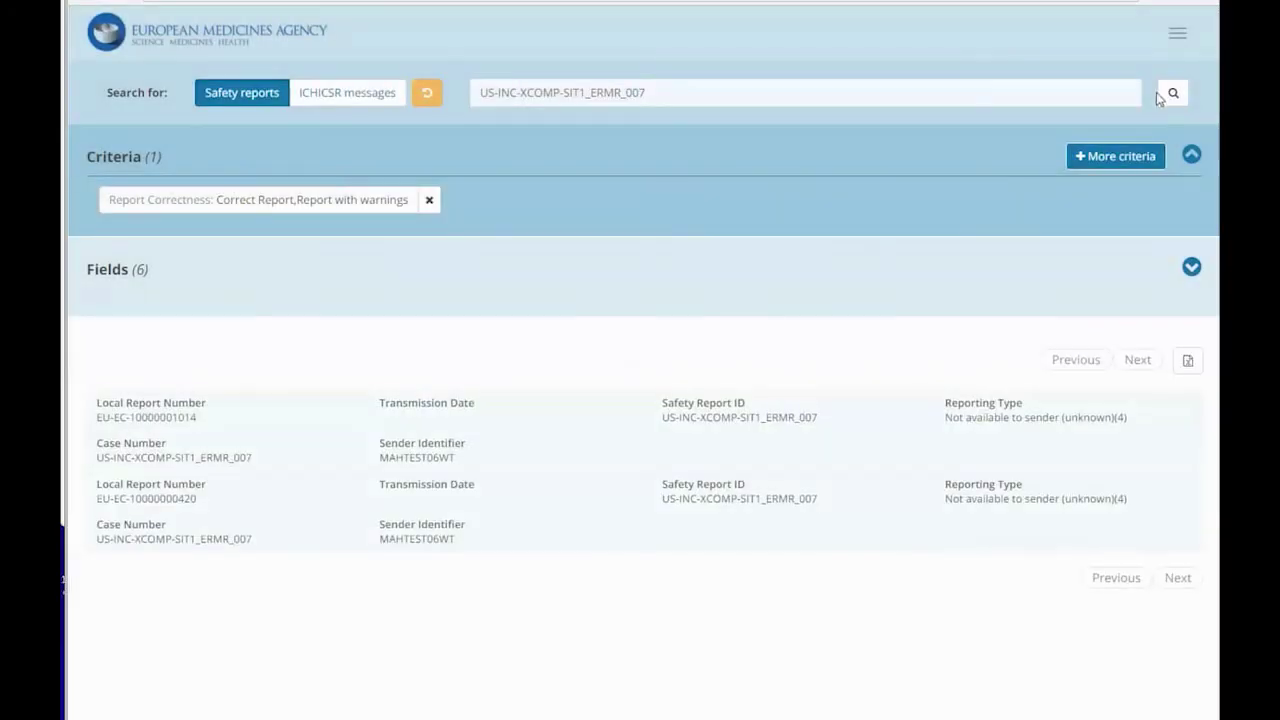
click(585, 410)
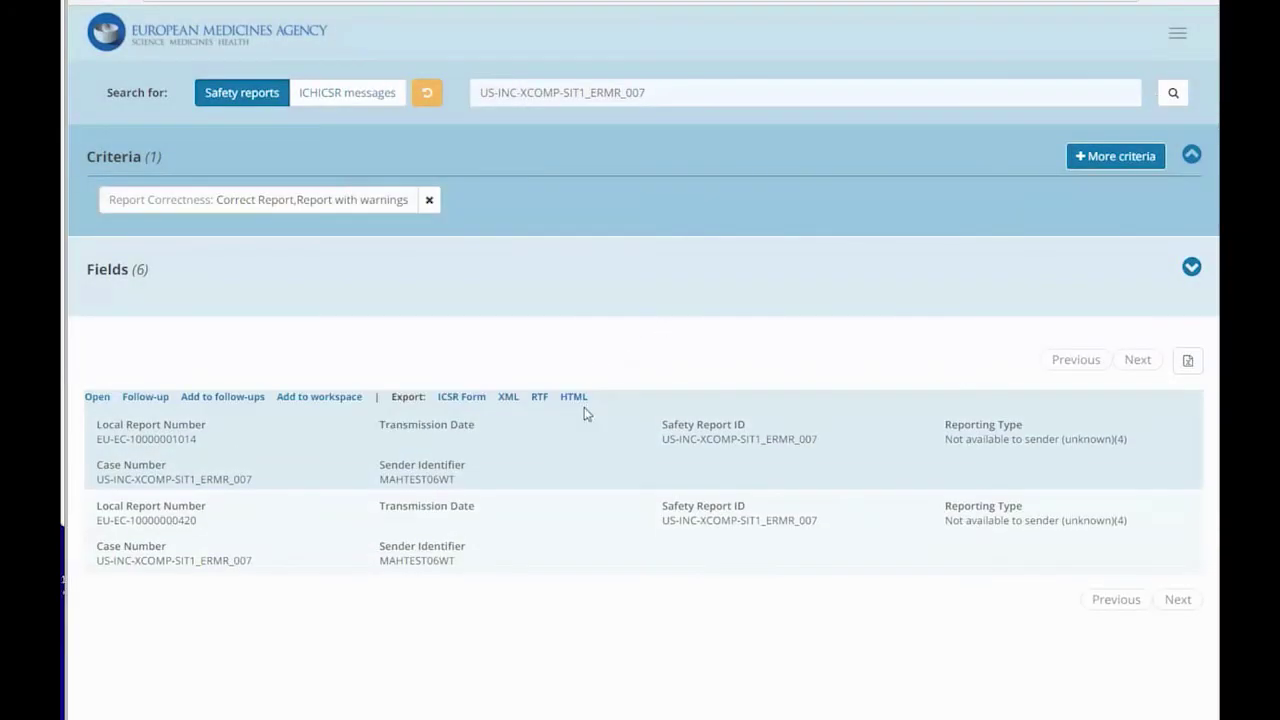
click(508, 397)
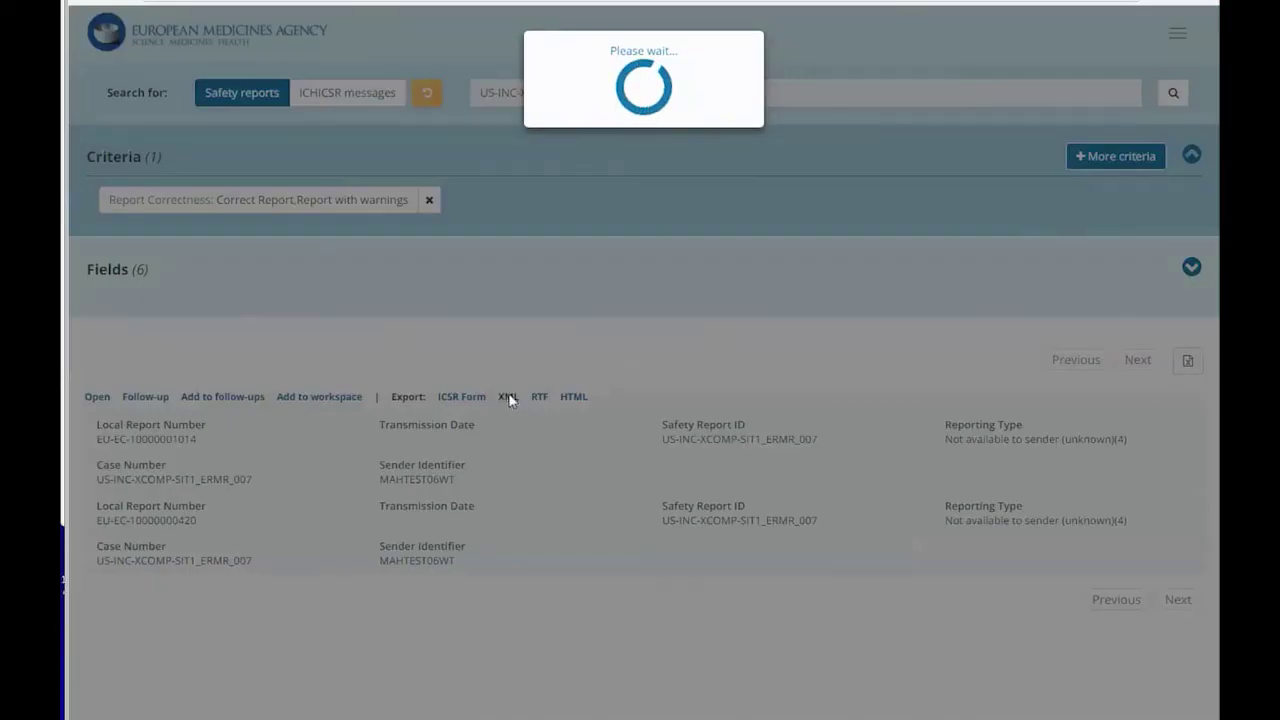
click(713, 143)
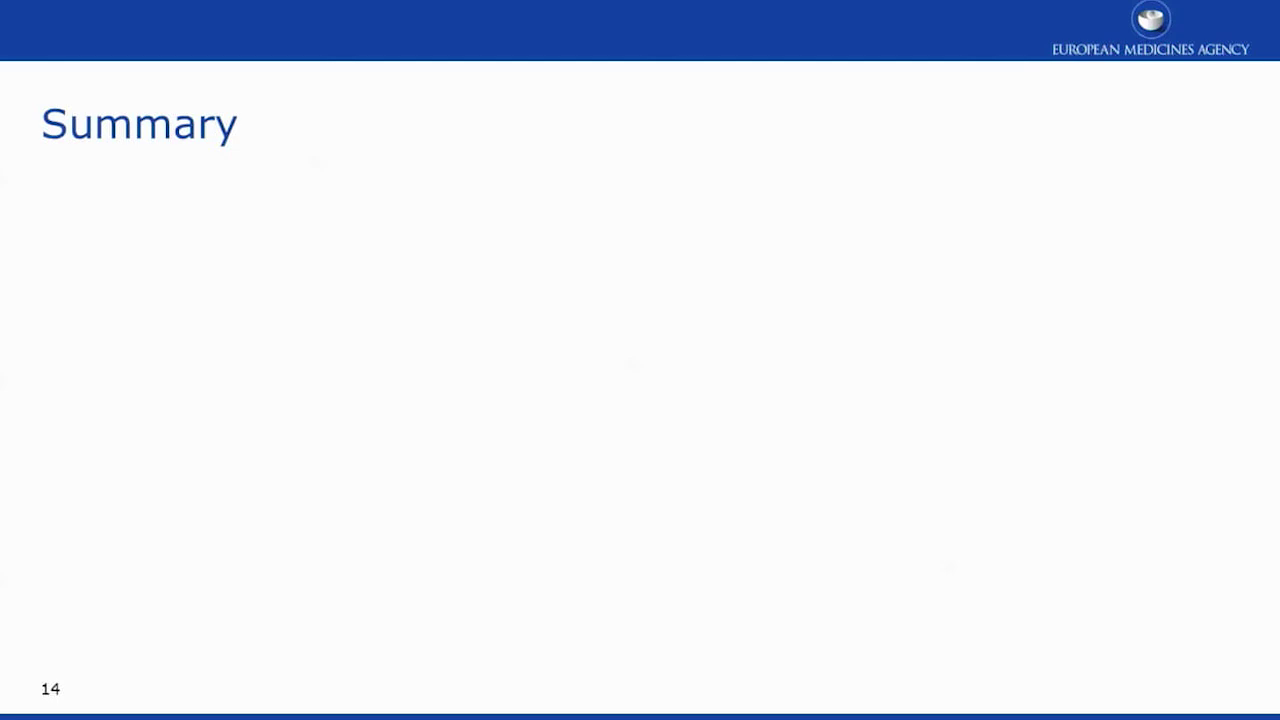
key(Right)
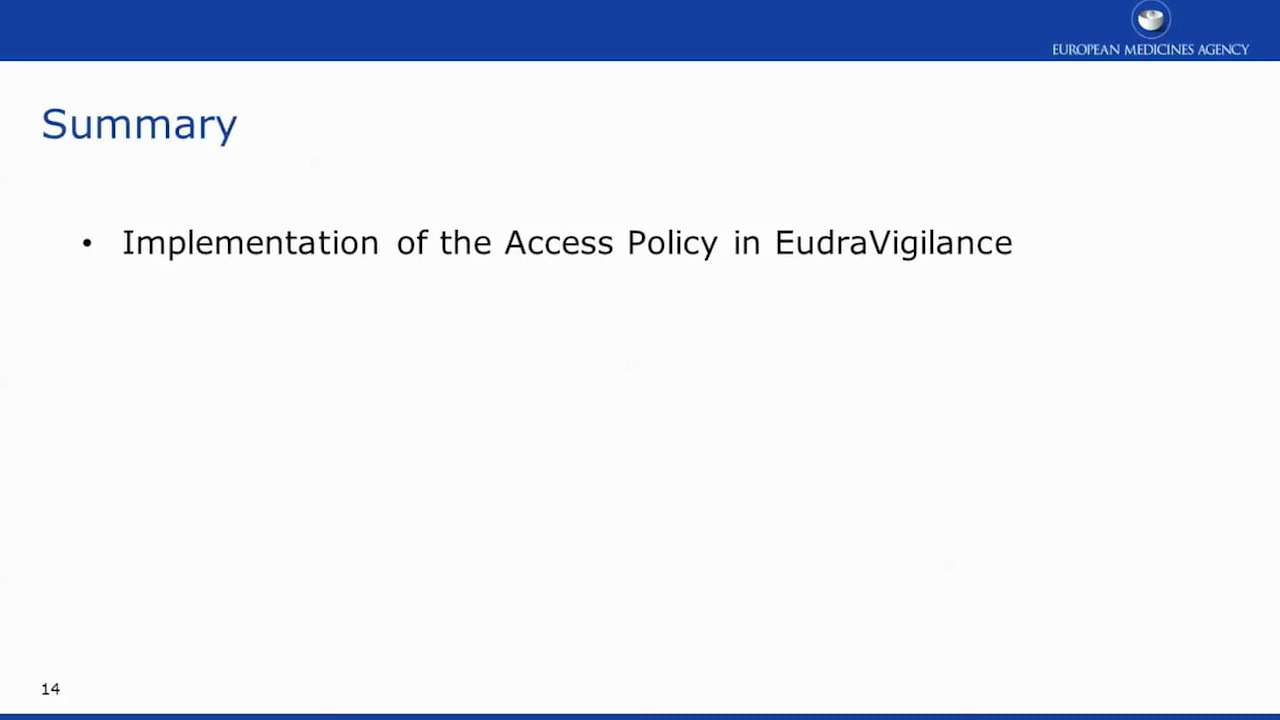
key(Right)
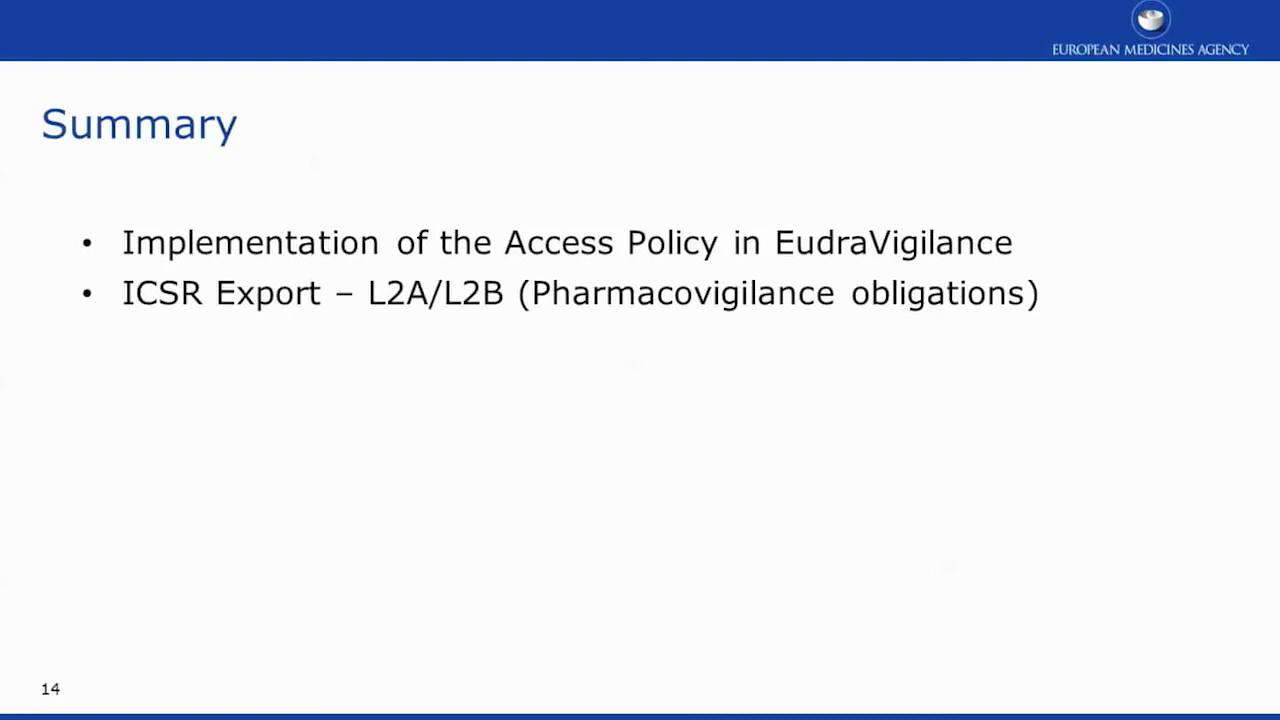